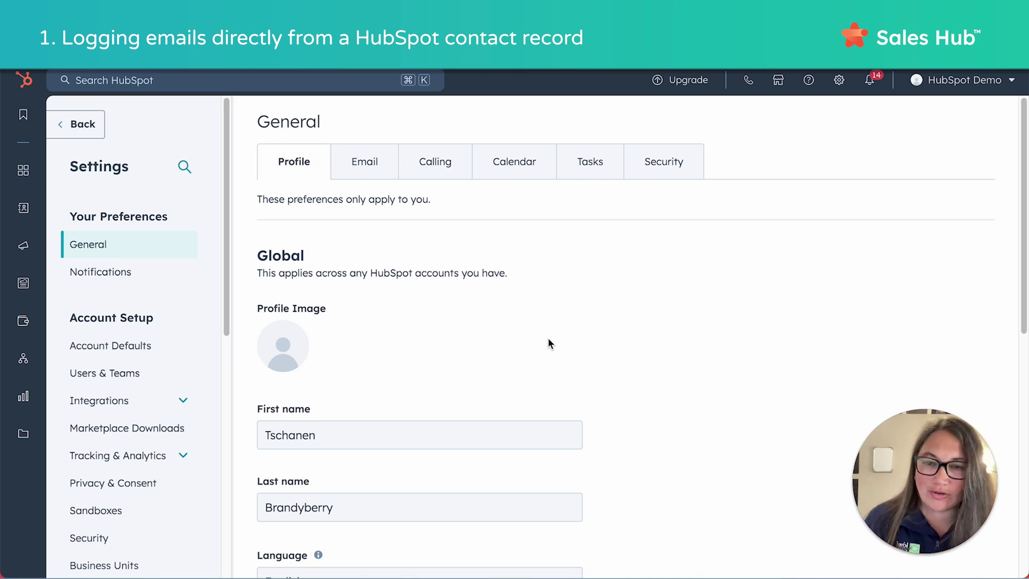
Go back to Settings > General, with Profile under Your Preferences showing.
{"action": "left_click", "coordinate": [839, 80]}
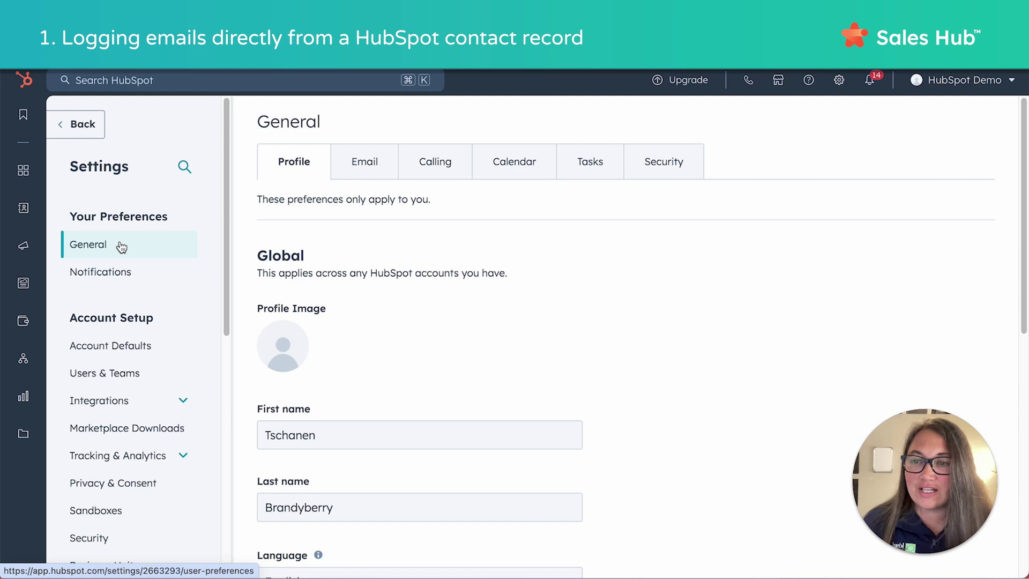
View the personal Email preferences, then scroll the CRM Contacts list to the Kiwi Creative account director.
{"action": "left_click", "coordinate": [373, 165]}
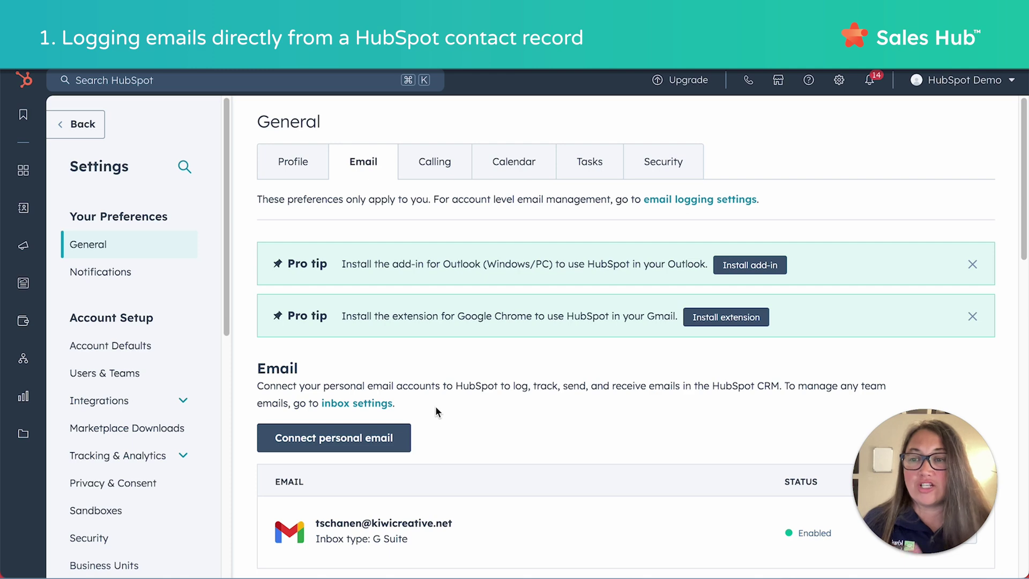
{"action": "mouse_move", "coordinate": [150, 169]}
{"action": "left_click", "coordinate": [154, 205]}
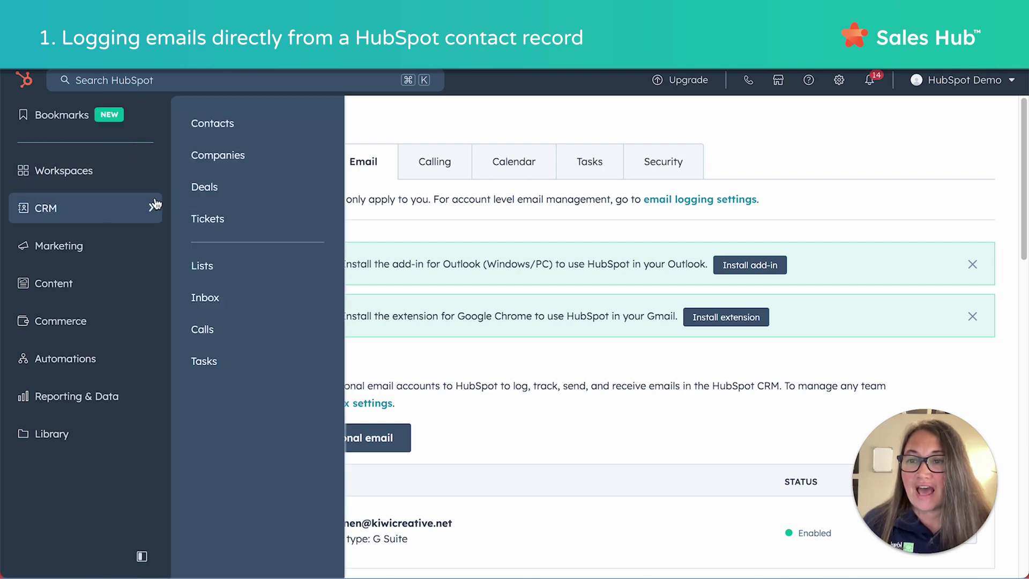
{"action": "left_click", "coordinate": [209, 128]}
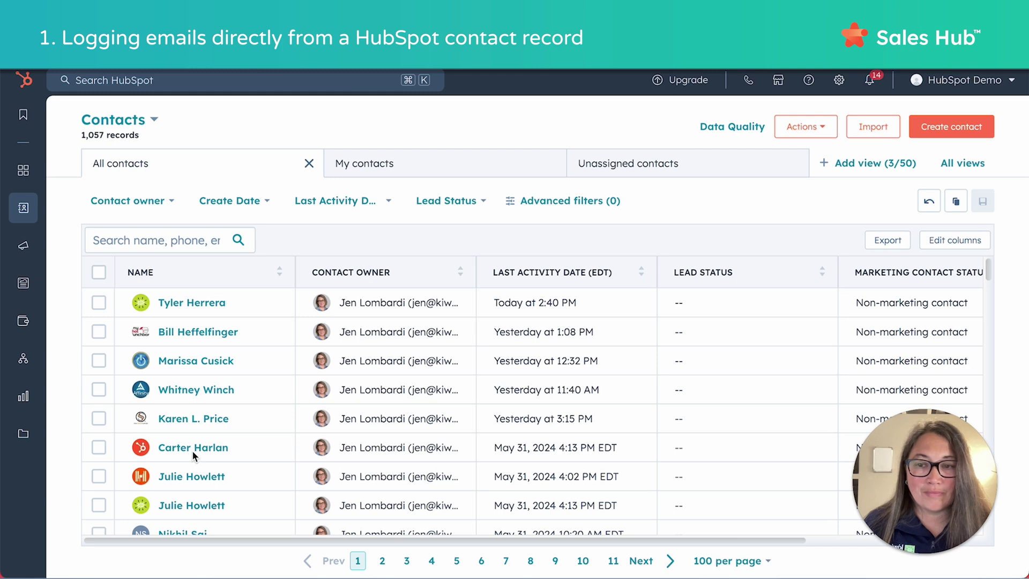
{"action": "scroll", "coordinate": [192, 450], "scroll_direction": "down", "scroll_amount": 1}
{"action": "scroll", "coordinate": [191, 450], "scroll_direction": "down", "scroll_amount": 10}
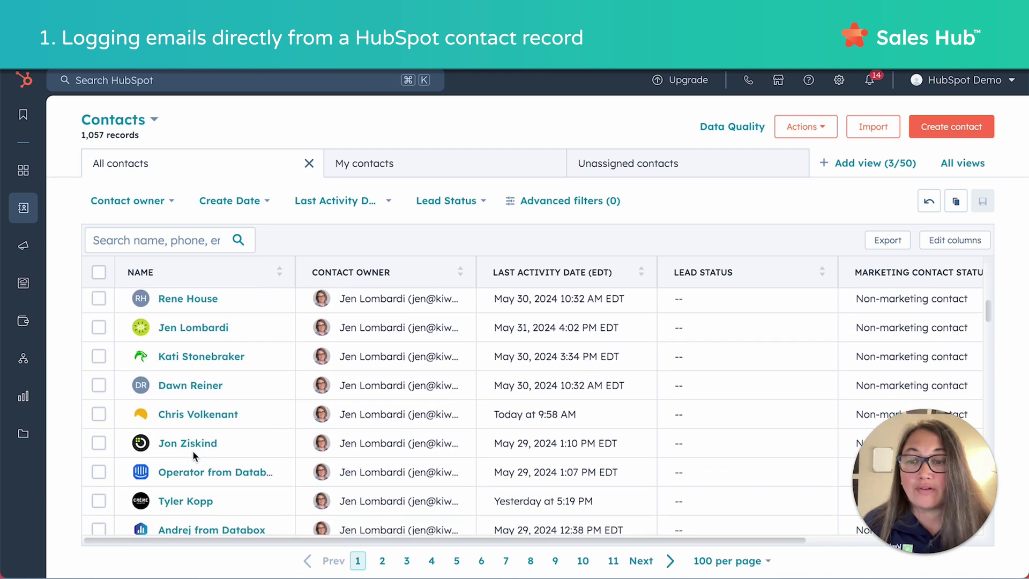
{"action": "scroll", "coordinate": [192, 450], "scroll_direction": "down", "scroll_amount": 3}
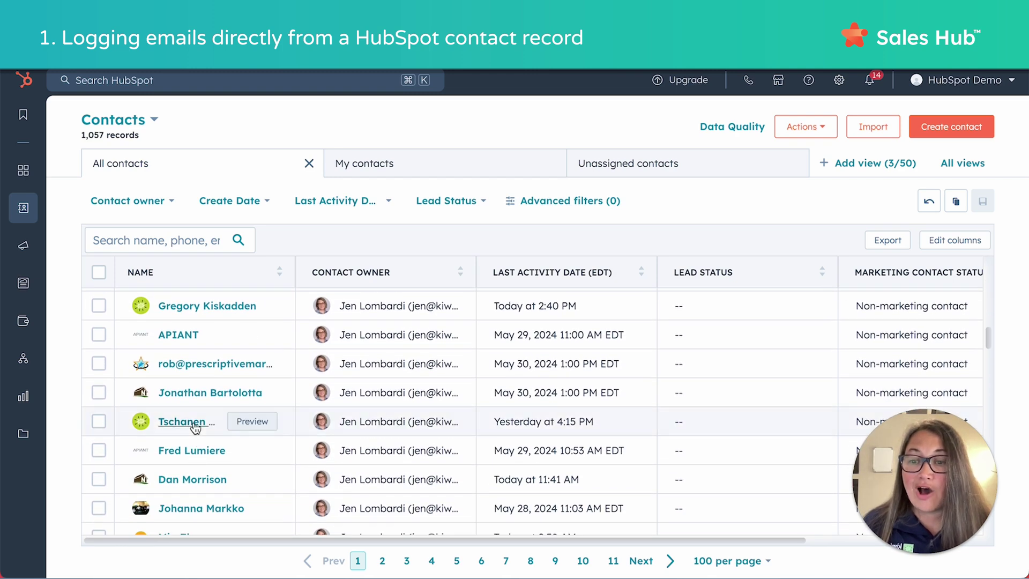
Open the Kiwi Creative account director's record, filter activities to Emails, and start a new email.
{"action": "left_click", "coordinate": [183, 422]}
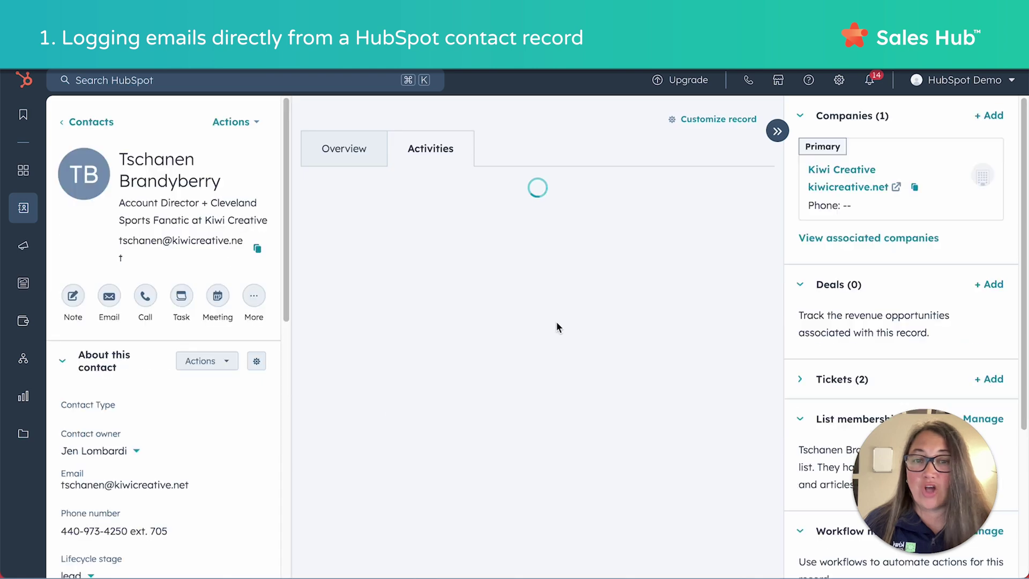
{"action": "scroll", "coordinate": [501, 303], "scroll_direction": "down", "scroll_amount": 1}
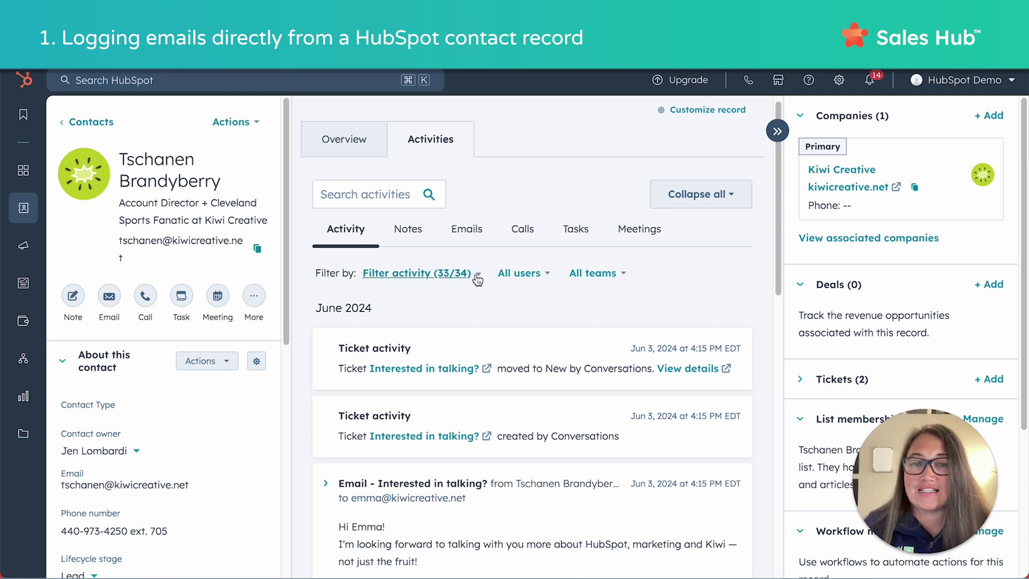
{"action": "left_click", "coordinate": [466, 238]}
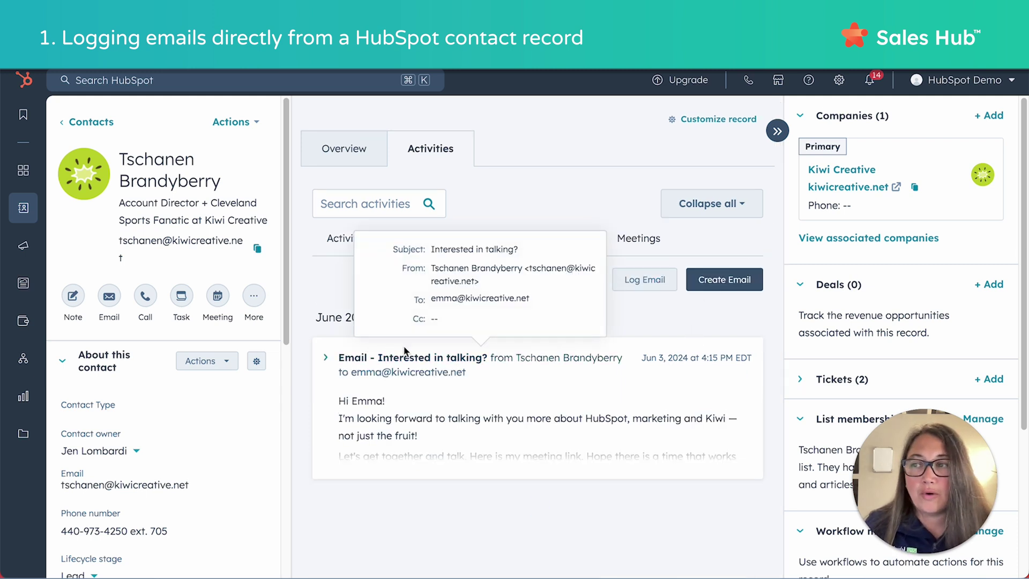
{"action": "left_click", "coordinate": [723, 283]}
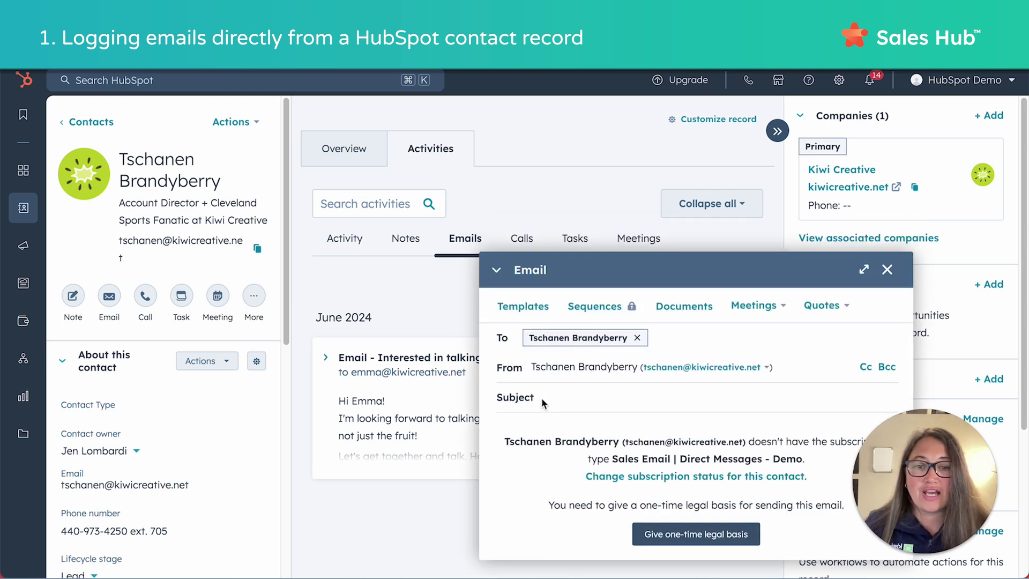
Set the draft email's subject to 'Hello!'.
{"action": "type", "text": "lloa"}
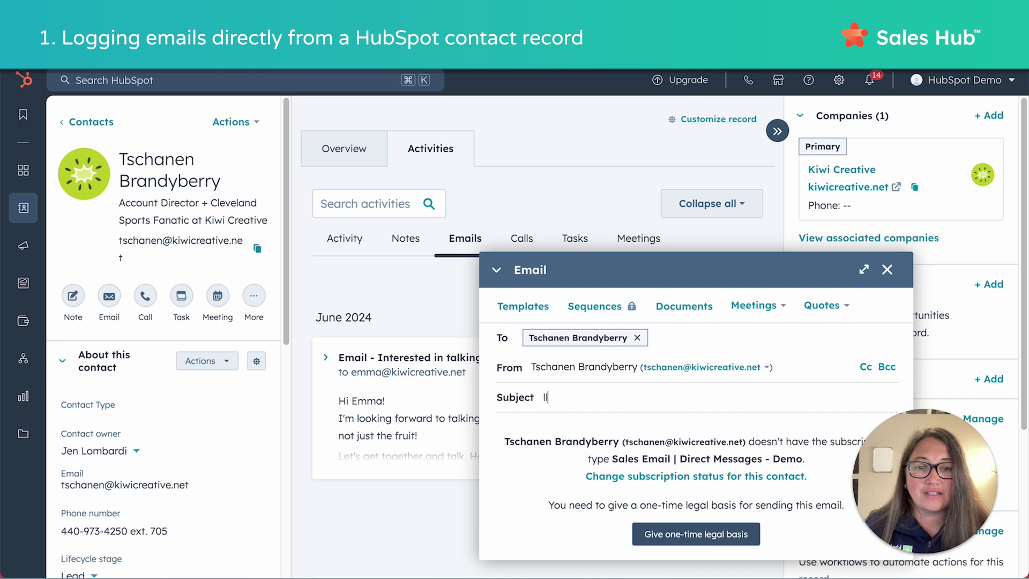
{"action": "key", "text": "BackSpace"}
{"action": "key", "text": "BackSpace"}
{"action": "key", "text": "BackSpace"}
{"action": "key", "text": "BackSpace"}
{"action": "type", "text": "Hello!"}
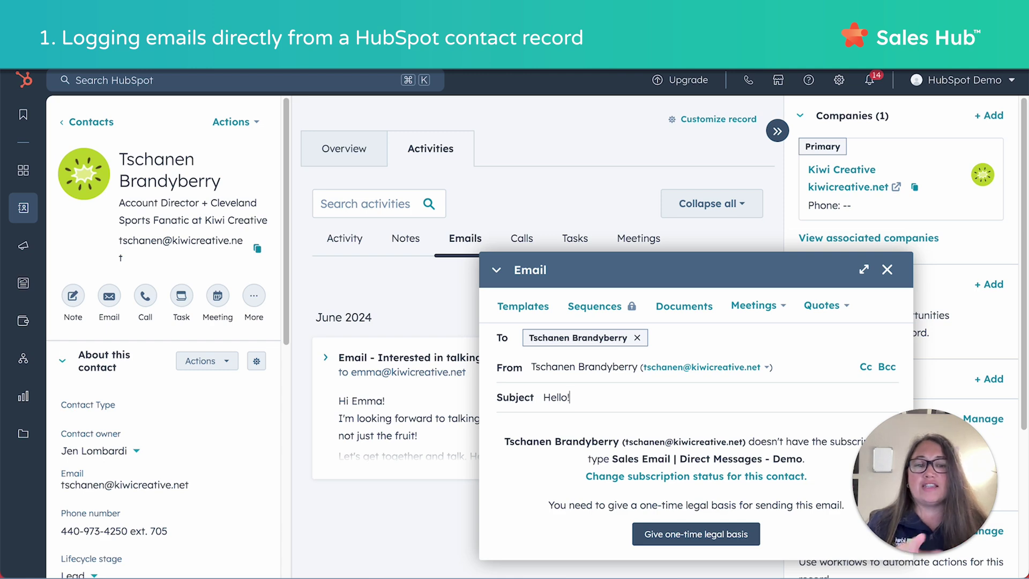
Save a one-time Legitimate interest - Customer legal basis explained as 'Current customer'.
{"action": "left_click", "coordinate": [720, 537]}
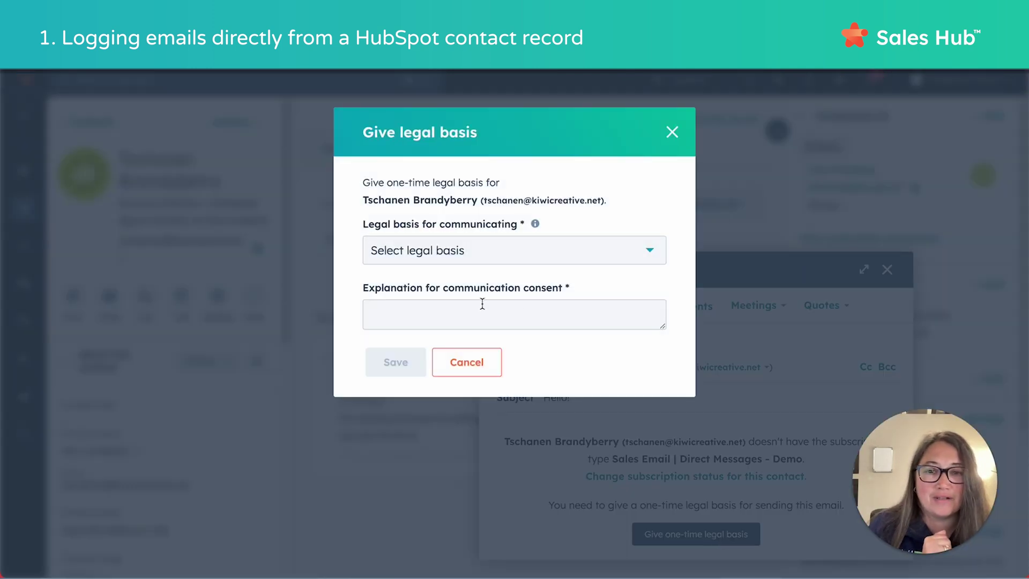
{"action": "left_click", "coordinate": [467, 315]}
{"action": "type", "text": "Current customer"}
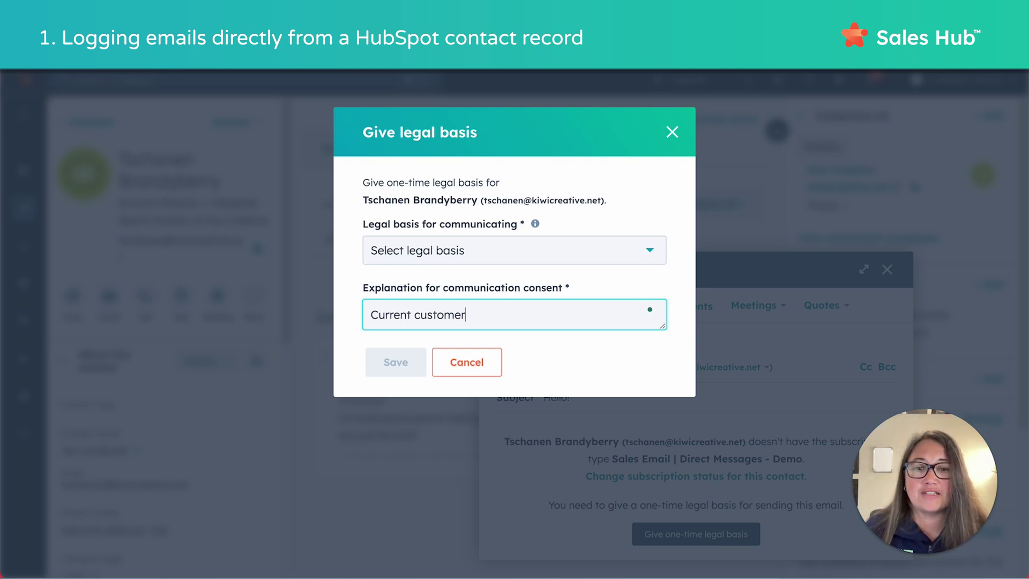
{"action": "left_click", "coordinate": [493, 260]}
{"action": "left_click", "coordinate": [494, 260]}
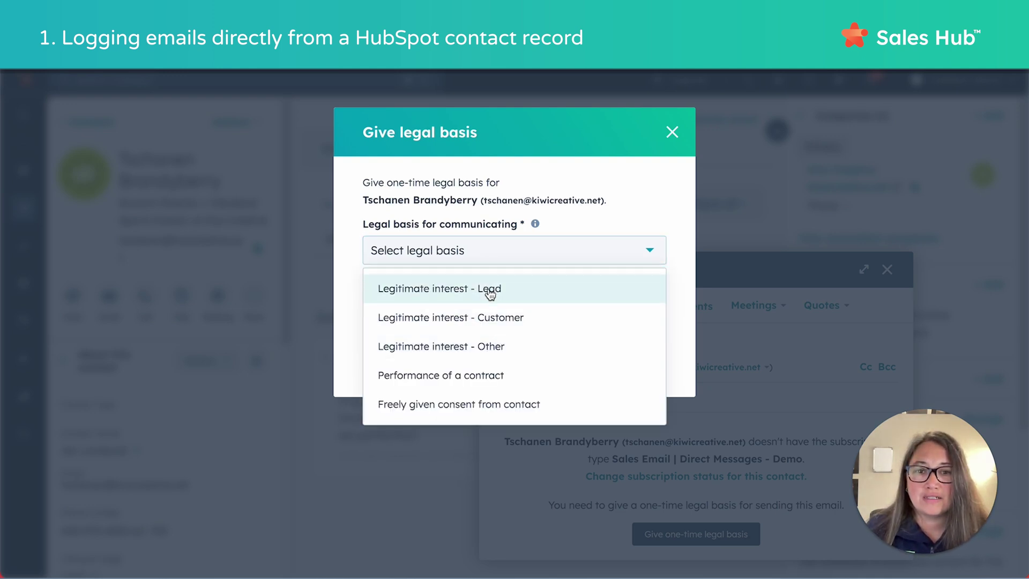
{"action": "left_click", "coordinate": [501, 317]}
{"action": "left_click", "coordinate": [395, 362]}
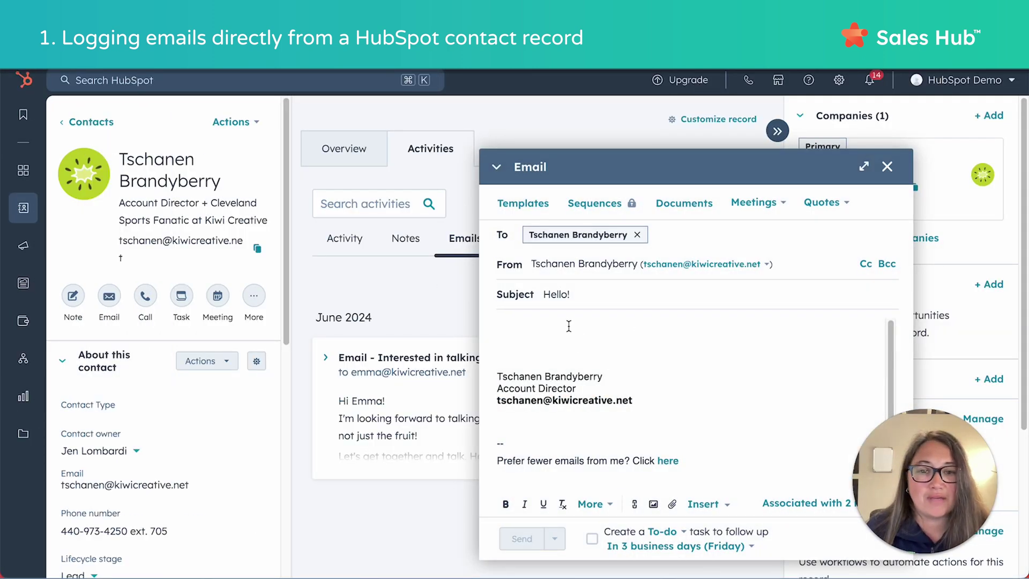
Paste the 'Hello old friend!' body, add the sender's name under Thanks!, and send it.
{"action": "type", "text": "Hi Emma! I'm looking forward to talking with you more about HubSpot, marketing and Kiwi -- not just the fruit!  Let's get together and talk. Here is my meeting link. Hope there is a time that works for you!  Thanks! Tschanen"}
{"action": "mouse_move", "coordinate": [21, 288]}
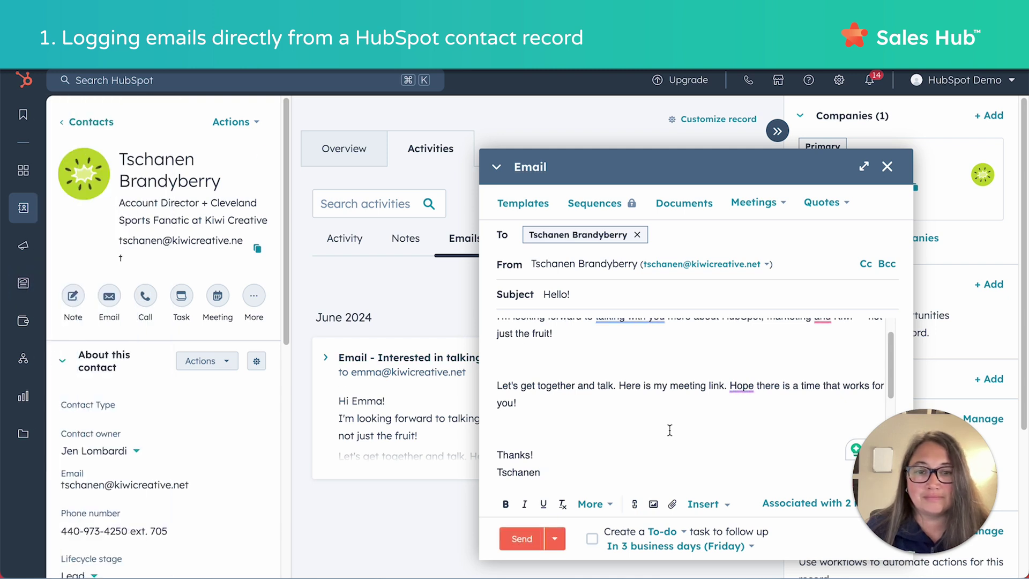
{"action": "scroll", "coordinate": [651, 391], "scroll_direction": "up", "scroll_amount": 1}
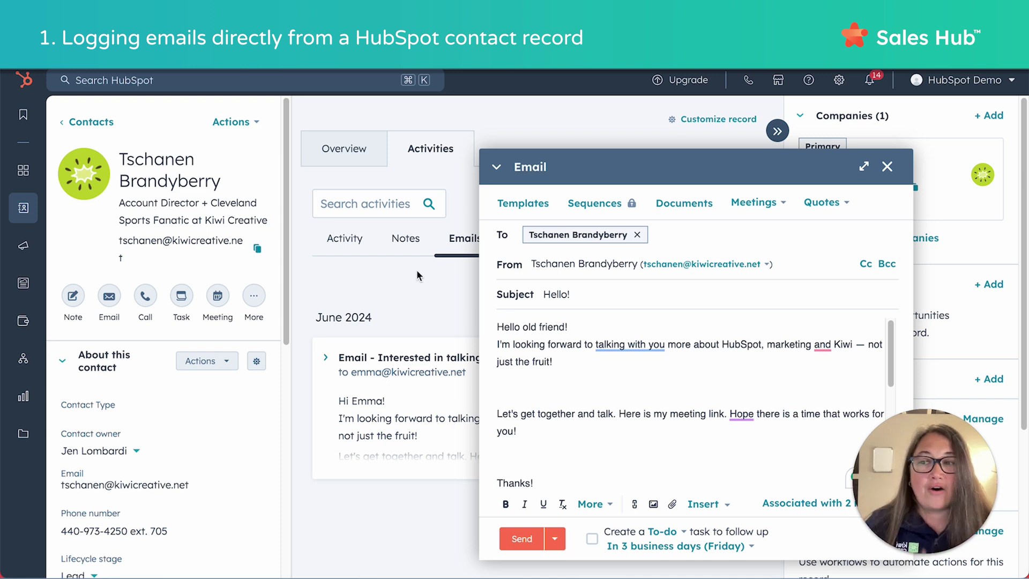
{"action": "key", "text": "Return"}
{"action": "type", "text": "Tschanen"}
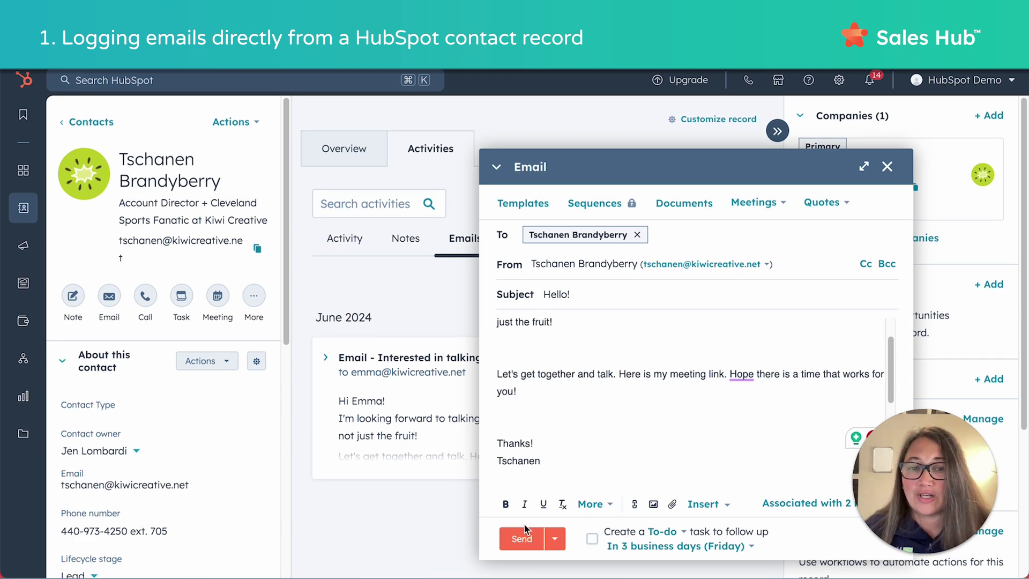
{"action": "left_click", "coordinate": [527, 542]}
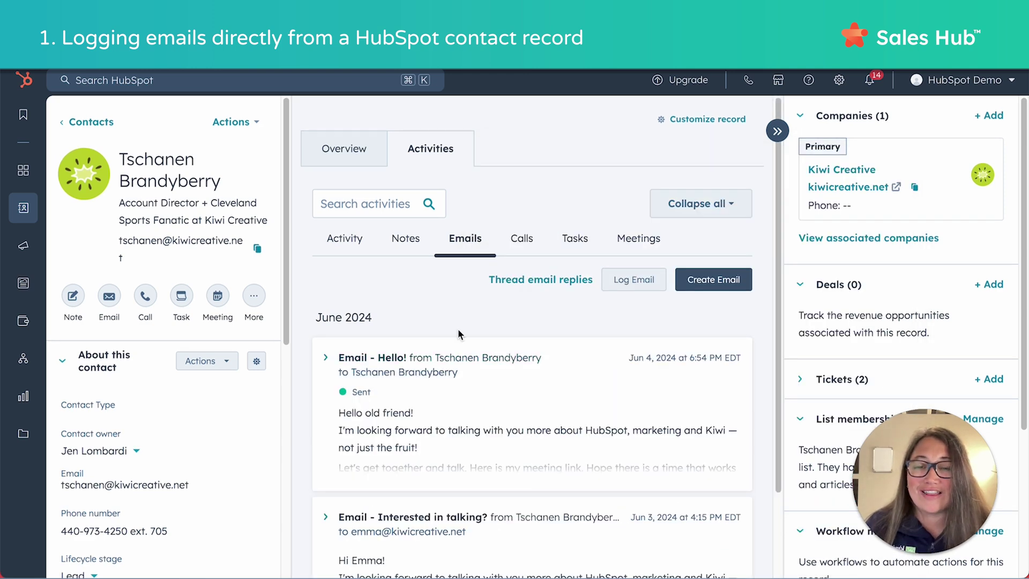
{"action": "mouse_move", "coordinate": [839, 187]}
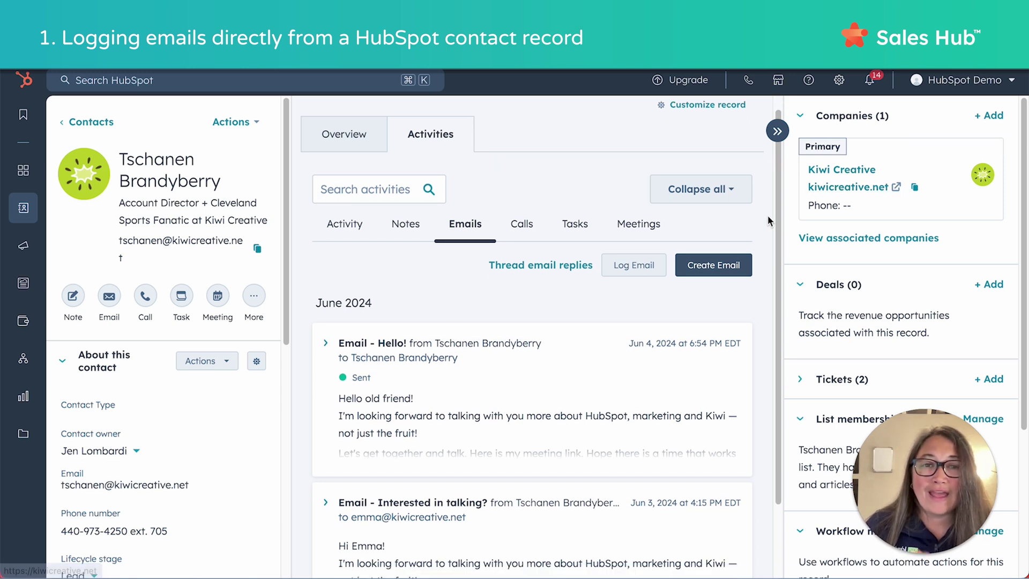
Open the Kiwi Creative company record, filter activity to Emails, and expand the sent Hello! email.
{"action": "left_click", "coordinate": [857, 170]}
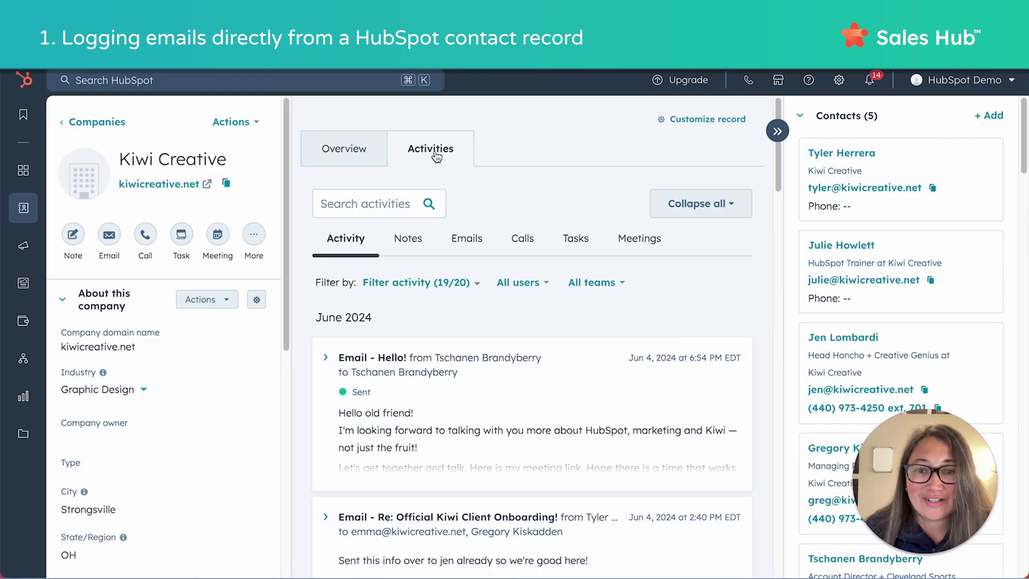
{"action": "left_click", "coordinate": [474, 243]}
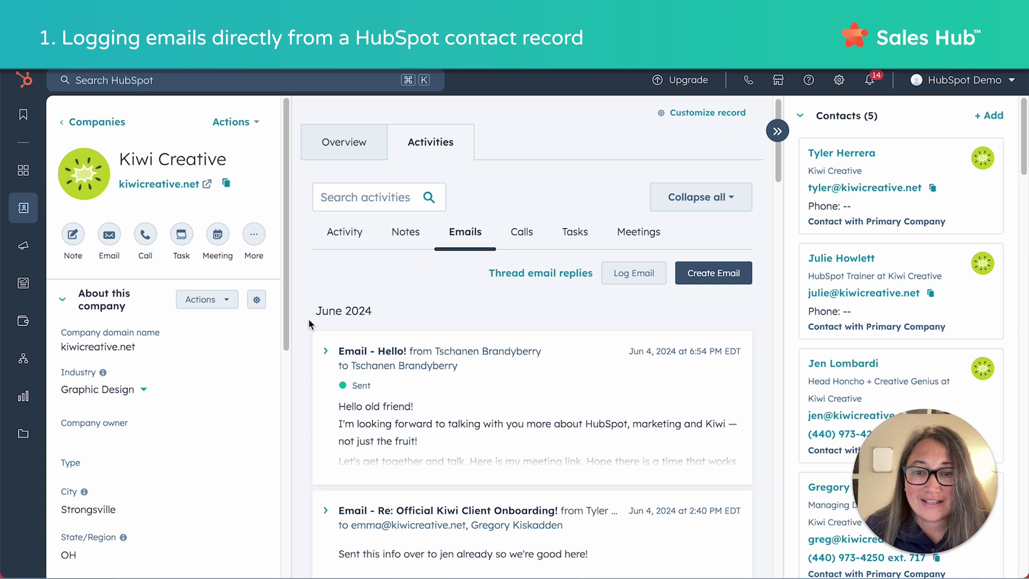
{"action": "left_click", "coordinate": [325, 352]}
{"action": "scroll", "coordinate": [592, 400], "scroll_direction": "down", "scroll_amount": 2}
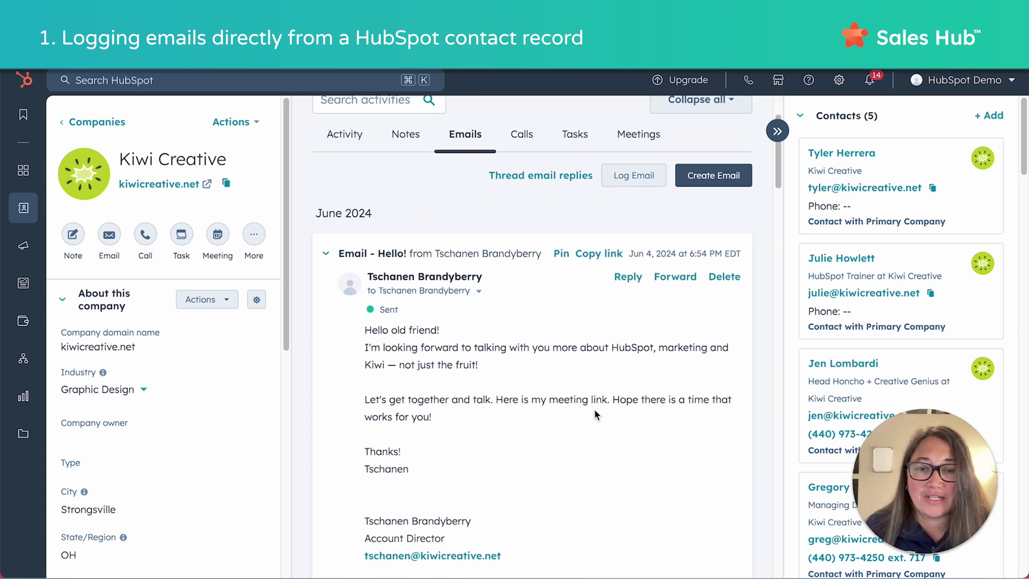
{"action": "scroll", "coordinate": [544, 337], "scroll_direction": "up", "scroll_amount": 2}
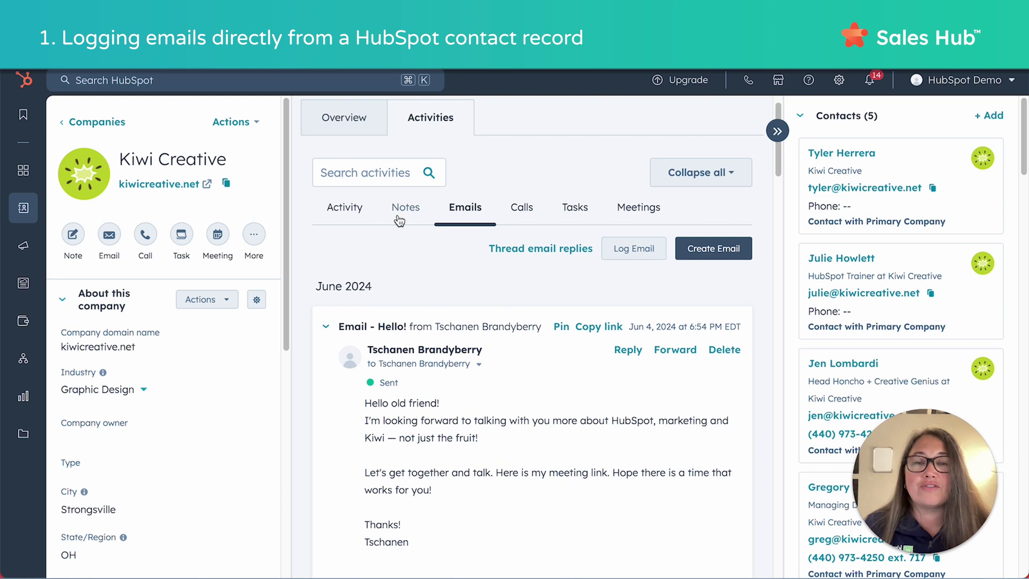
{"action": "scroll", "coordinate": [451, 374], "scroll_direction": "down", "scroll_amount": 1}
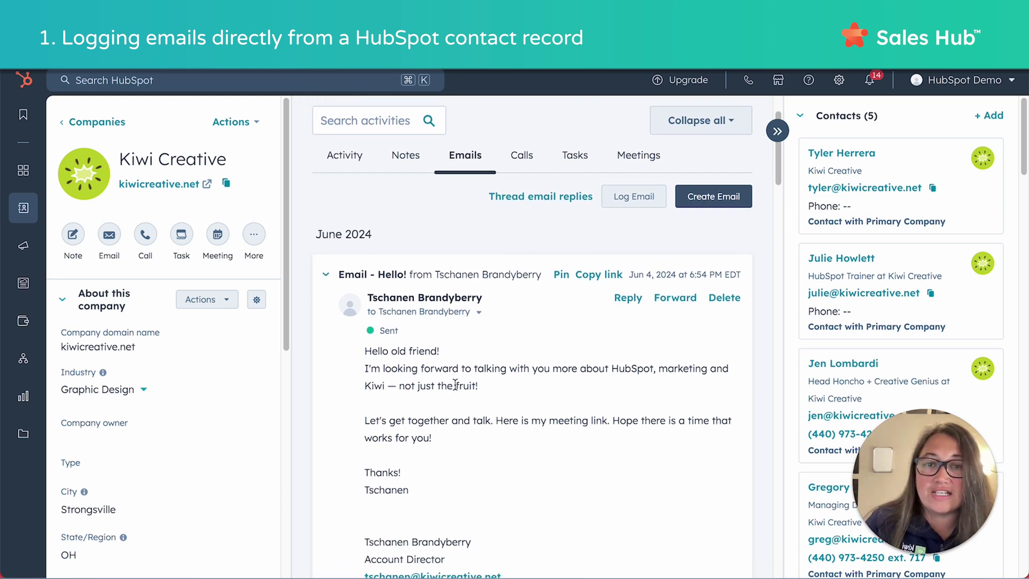
{"action": "scroll", "coordinate": [455, 384], "scroll_direction": "up", "scroll_amount": 2}
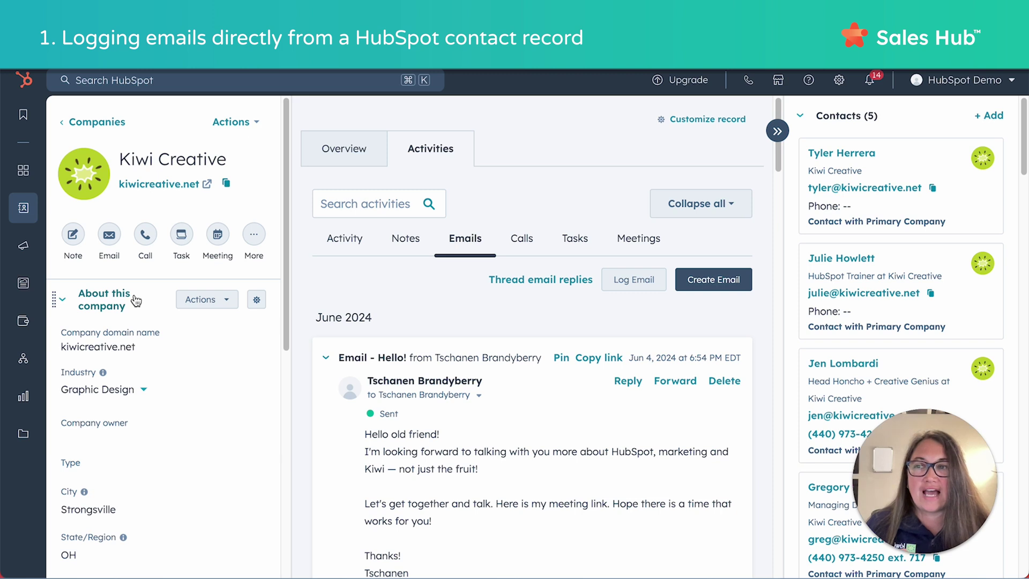
{"action": "mouse_move", "coordinate": [470, 354]}
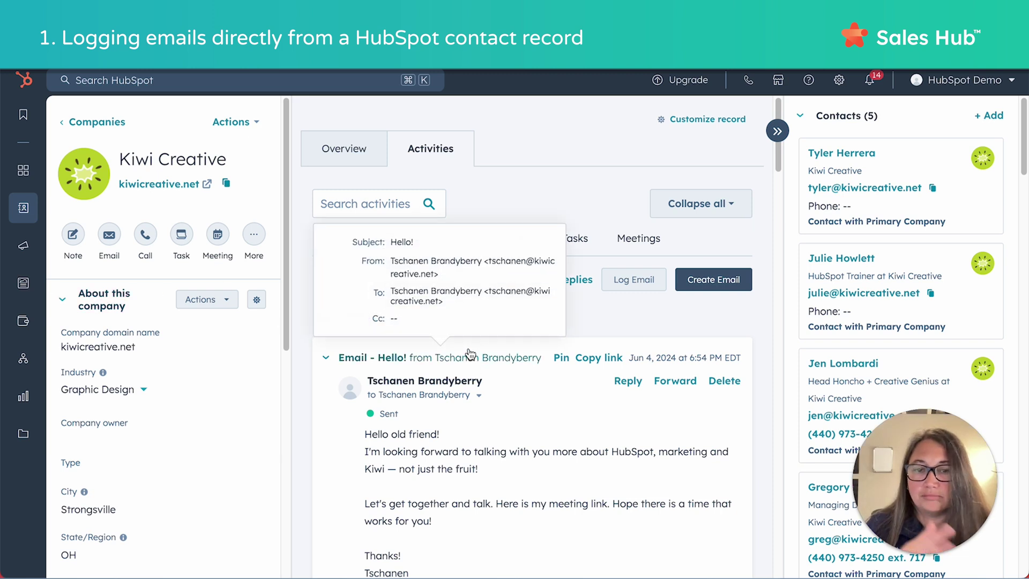
{"action": "scroll", "coordinate": [523, 434], "scroll_direction": "down", "scroll_amount": 1}
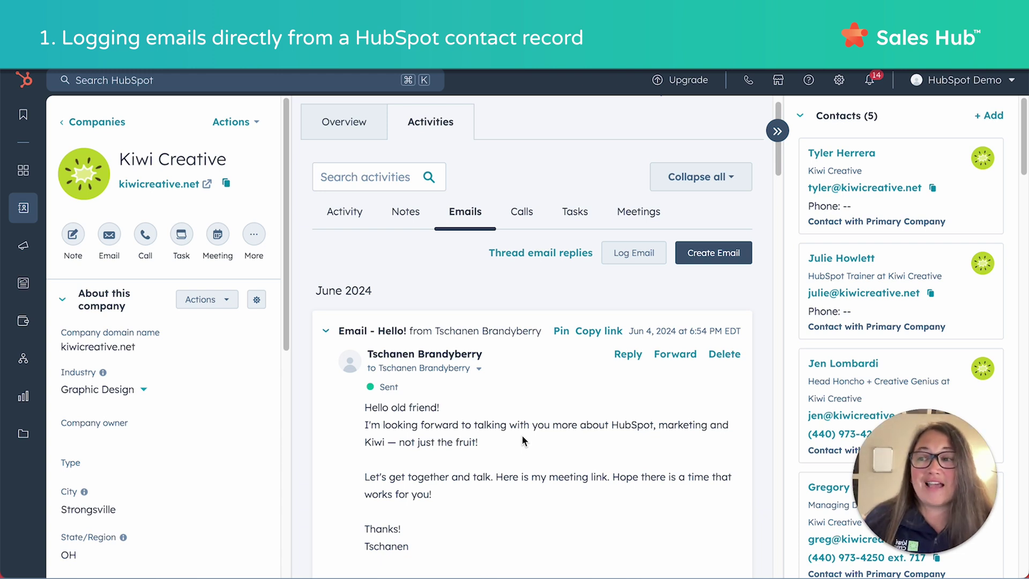
{"action": "scroll", "coordinate": [516, 413], "scroll_direction": "down", "scroll_amount": 2}
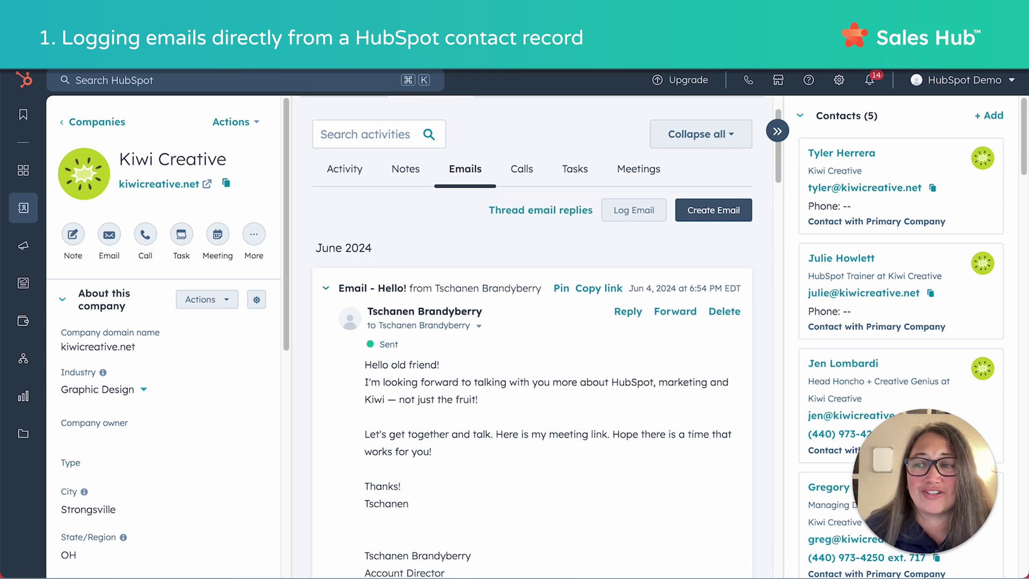
{"action": "scroll", "coordinate": [491, 348], "scroll_direction": "up", "scroll_amount": 1}
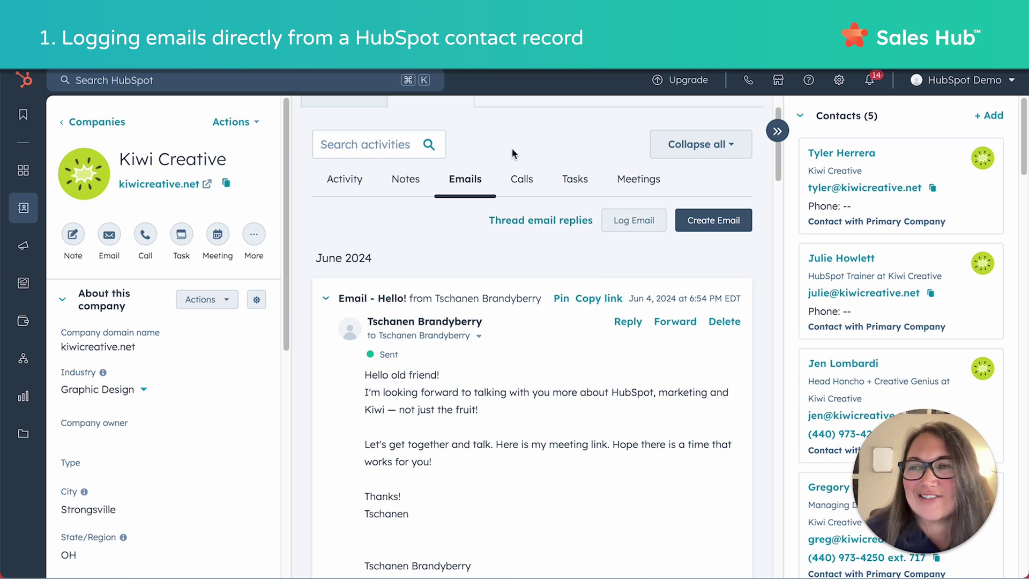
{"action": "scroll", "coordinate": [514, 146], "scroll_direction": "up", "scroll_amount": 2}
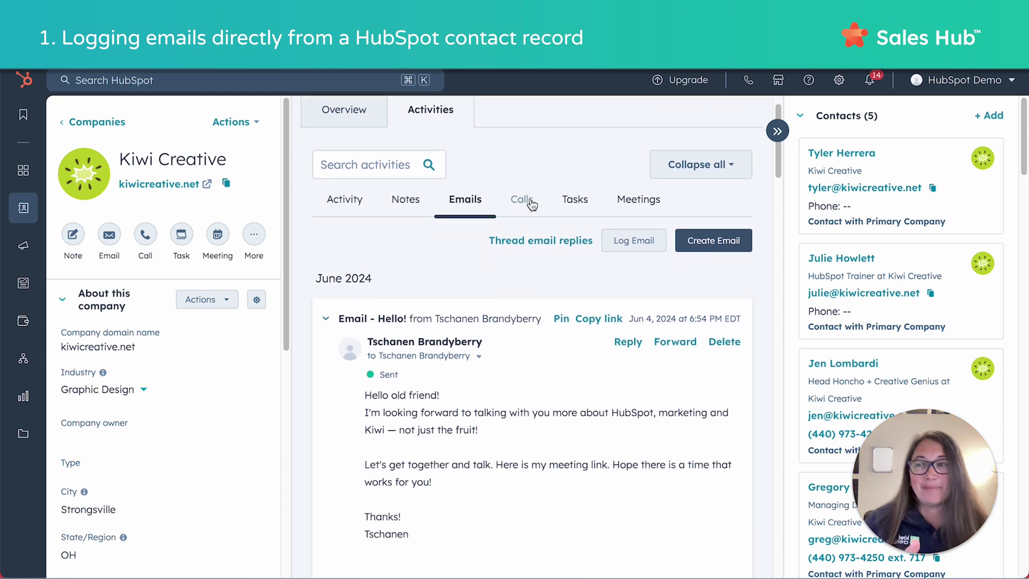
Log a manual email on Kiwi Creative described as 'I sent an email on this date.'.
{"action": "left_click", "coordinate": [633, 242]}
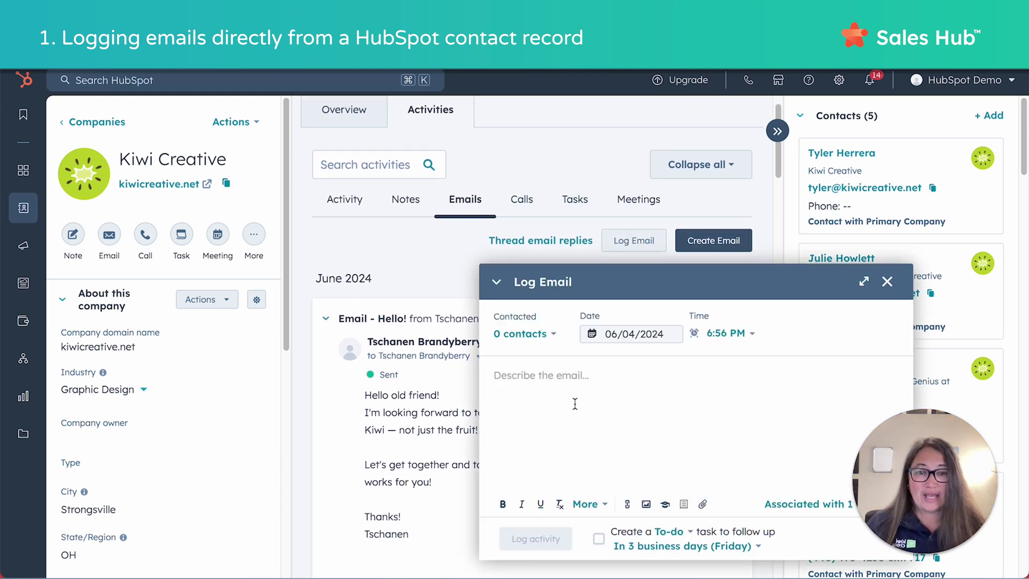
{"action": "type", "text": "I sent "}
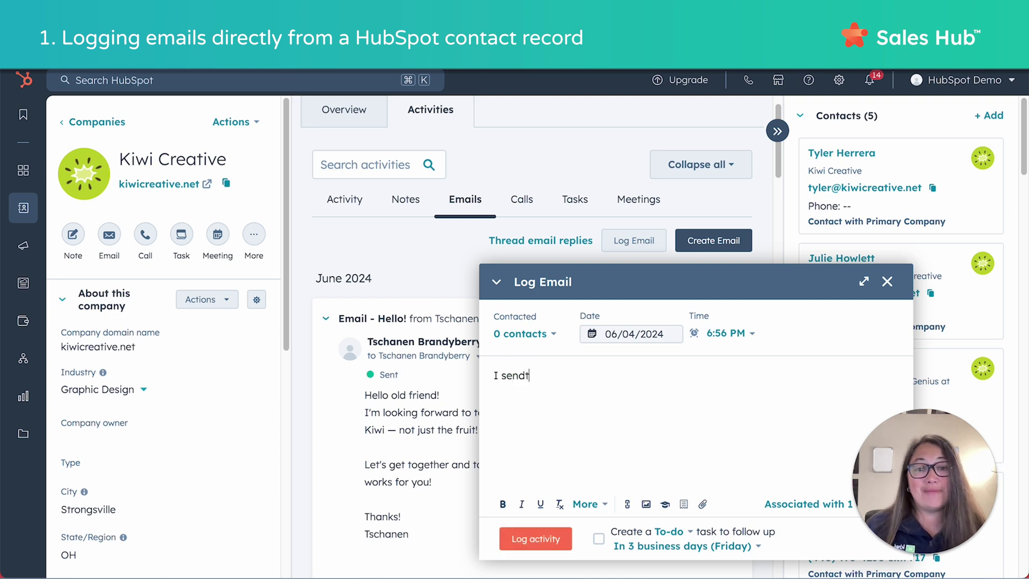
{"action": "type", "text": "on"}
{"action": "key", "text": "BackSpace"}
{"action": "key", "text": "BackSpace"}
{"action": "key", "text": "BackSpace"}
{"action": "type", "text": "an email on this date."}
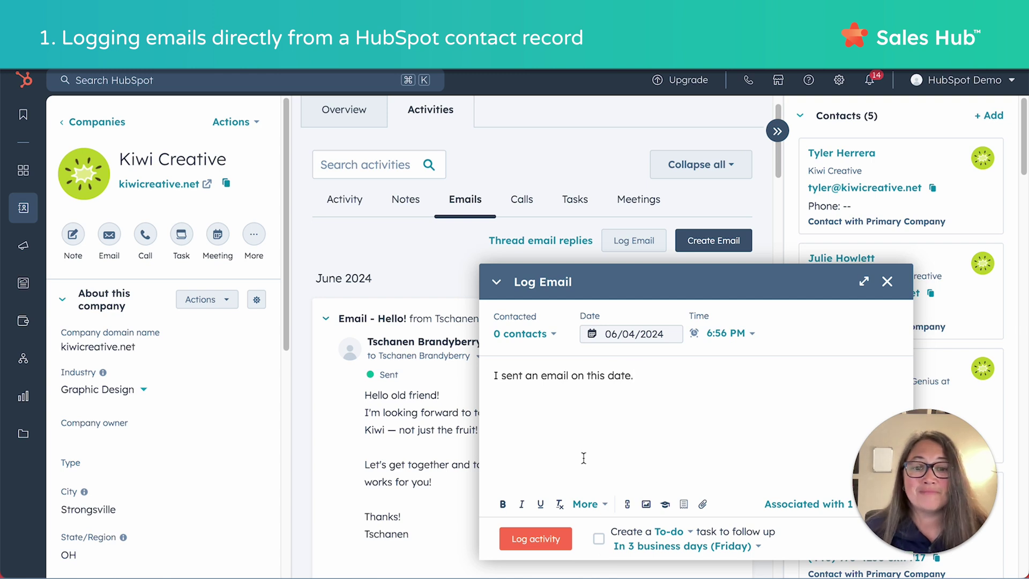
{"action": "left_click", "coordinate": [544, 535]}
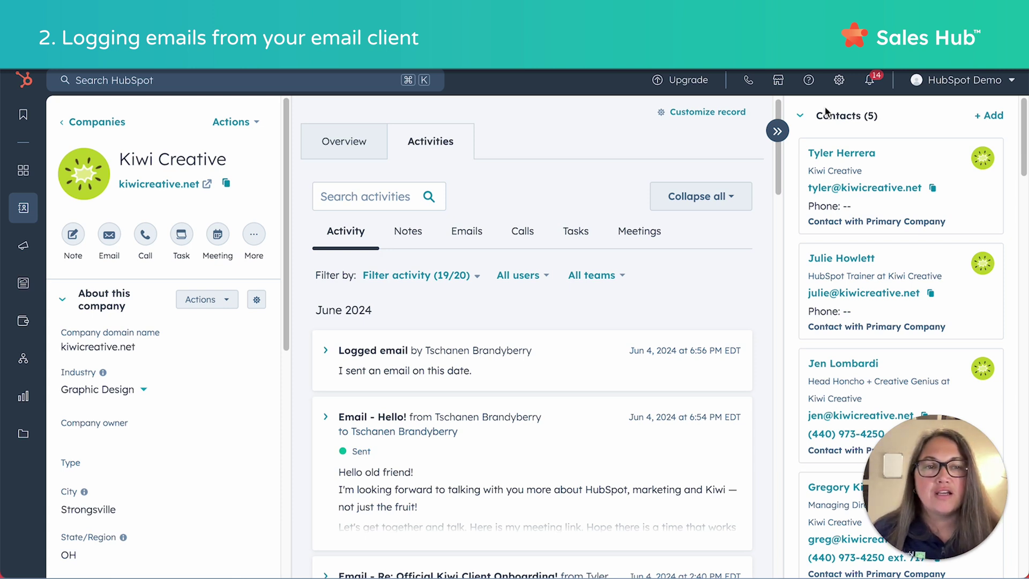
Review the HubSpot extension download matrix from Settings > General > Email, then close it.
{"action": "left_click", "coordinate": [839, 80]}
{"action": "left_click", "coordinate": [104, 247]}
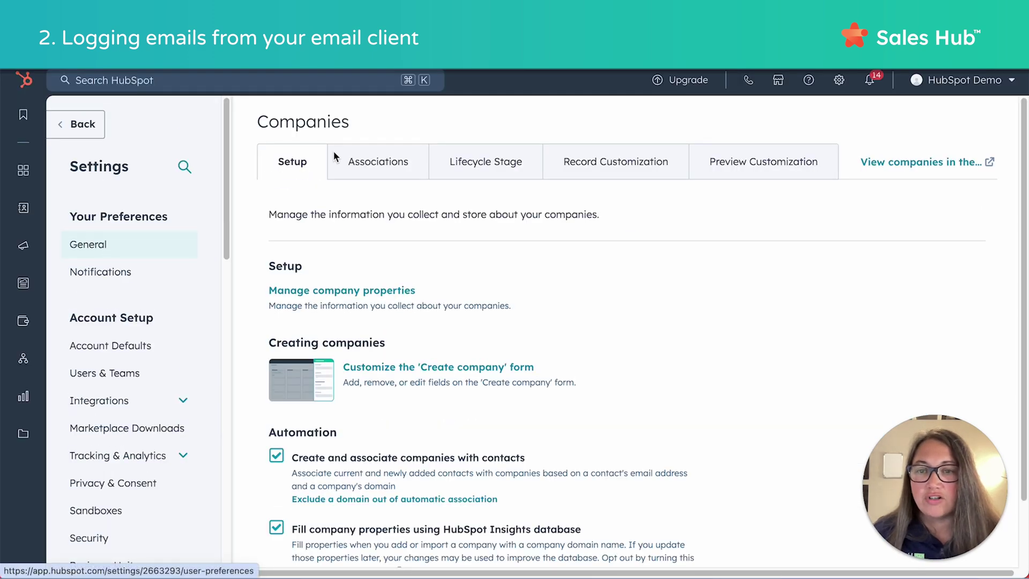
{"action": "left_click", "coordinate": [364, 162]}
{"action": "scroll", "coordinate": [618, 354], "scroll_direction": "down", "scroll_amount": 3}
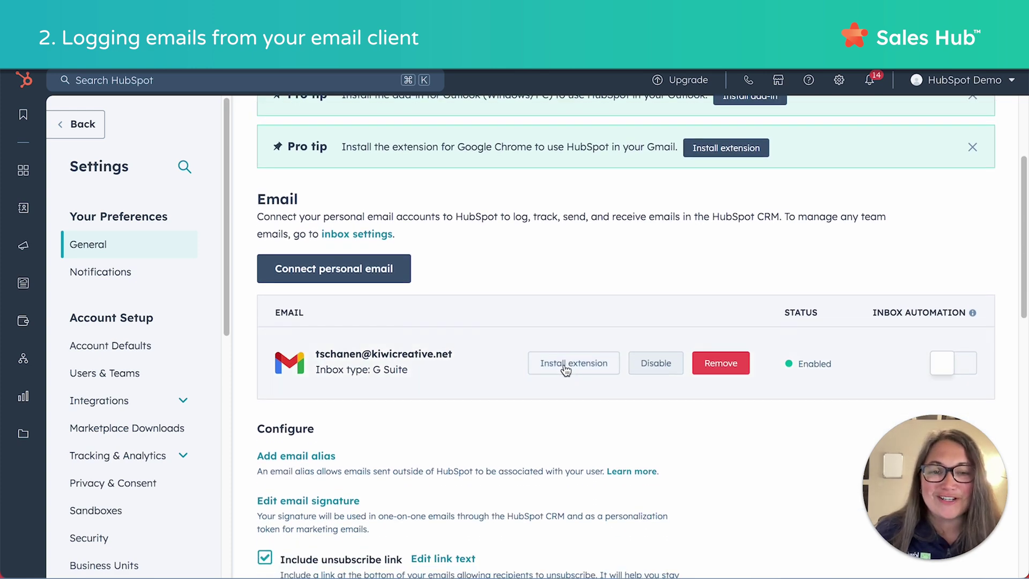
{"action": "left_click", "coordinate": [566, 369]}
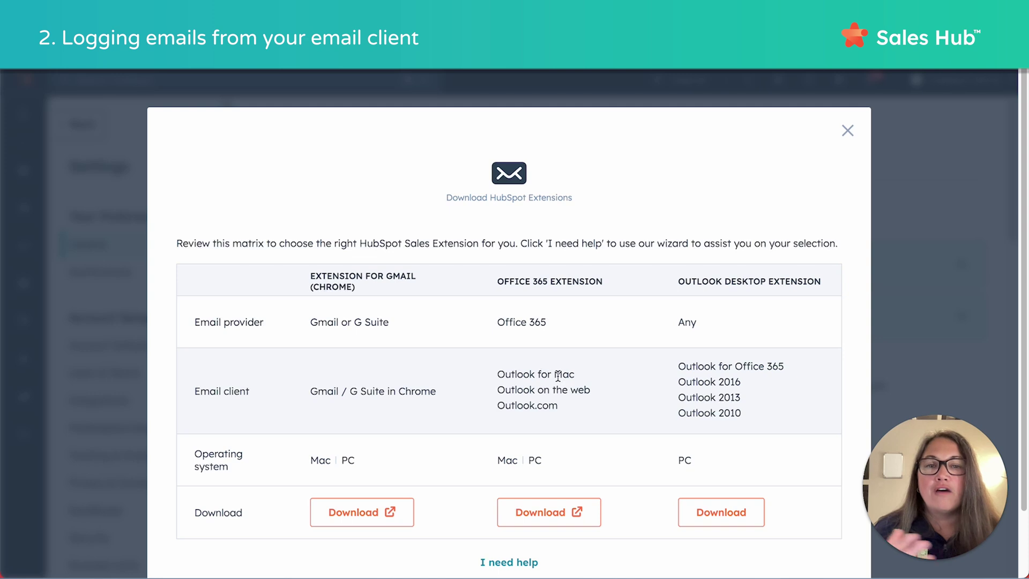
{"action": "scroll", "coordinate": [416, 382], "scroll_direction": "down", "scroll_amount": 1}
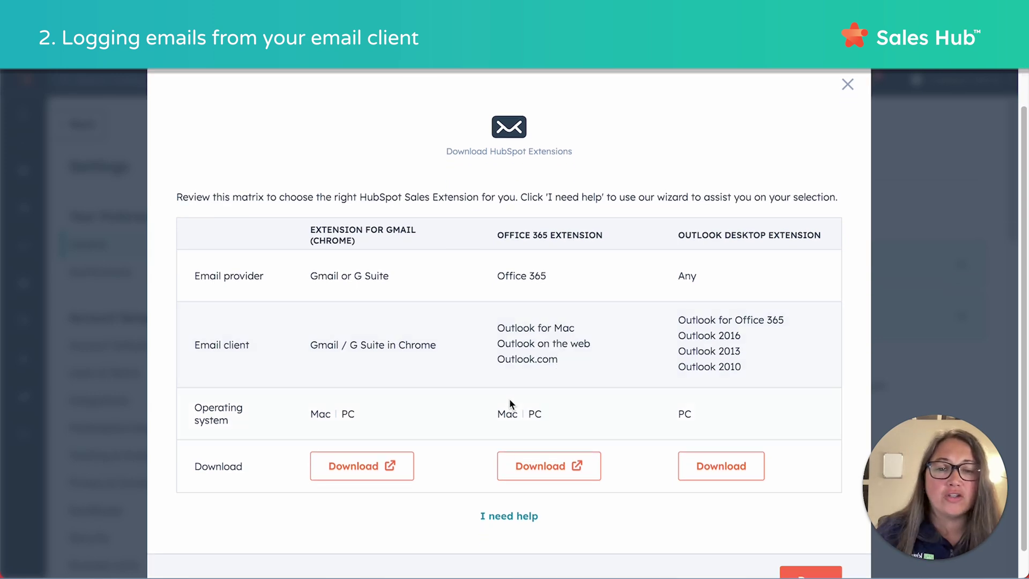
{"action": "scroll", "coordinate": [580, 424], "scroll_direction": "down", "scroll_amount": 1}
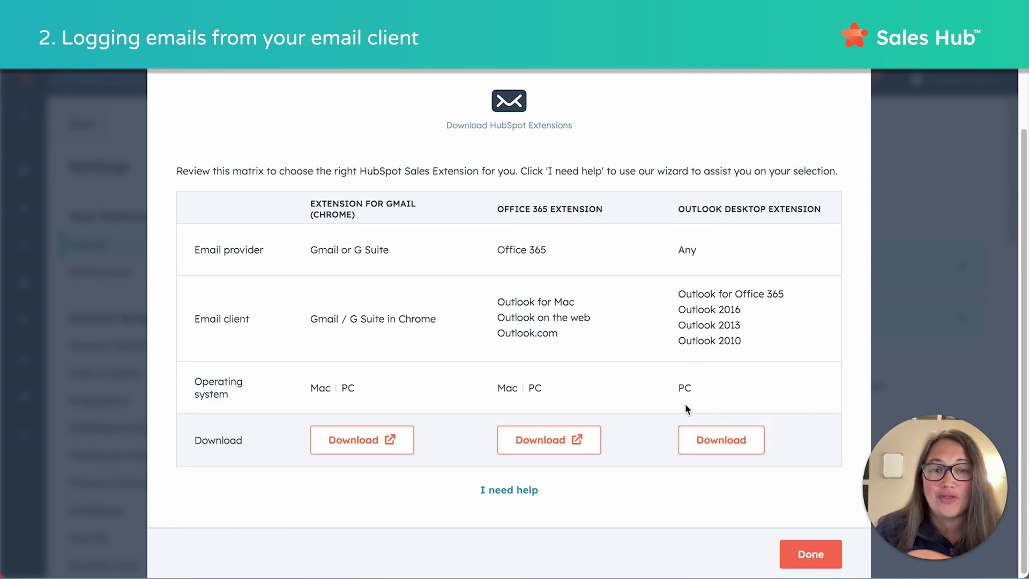
{"action": "scroll", "coordinate": [851, 135], "scroll_direction": "up", "scroll_amount": 2}
{"action": "left_click", "coordinate": [848, 131]}
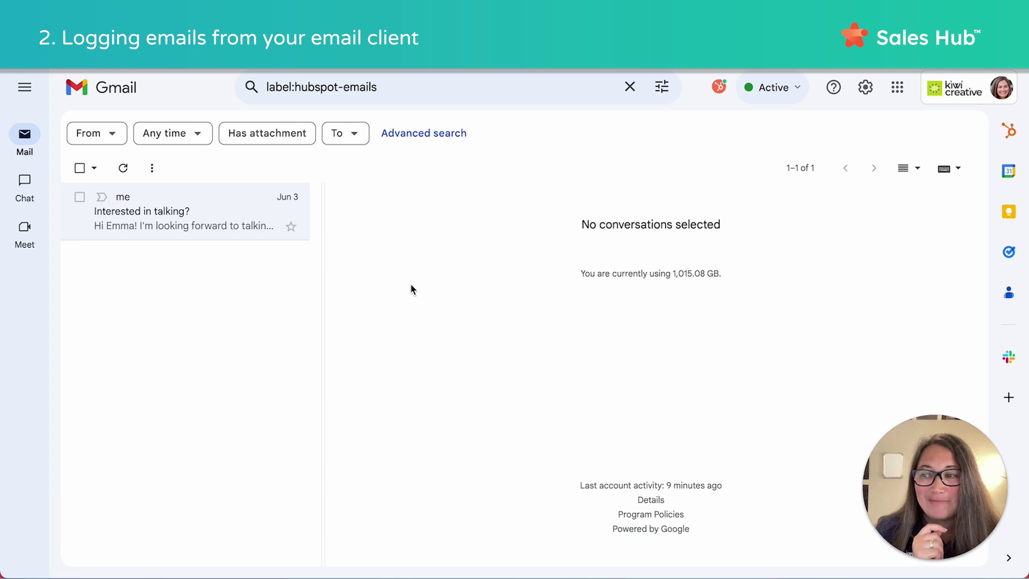
Log the 'Interested in talking?' email to HubSpot with the test contact and Kiwi Creative associated.
{"action": "left_click", "coordinate": [144, 227]}
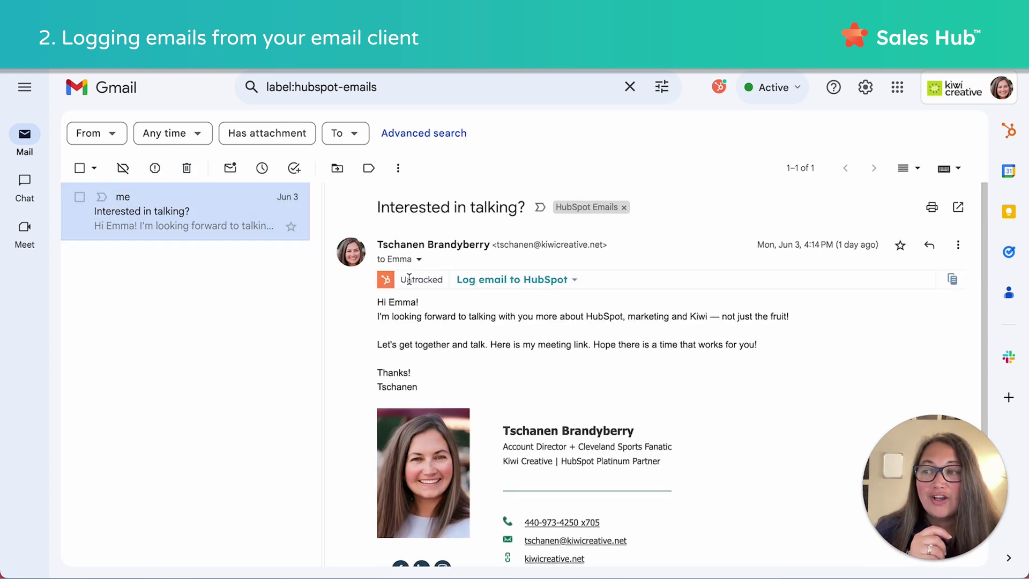
{"action": "left_click", "coordinate": [491, 282]}
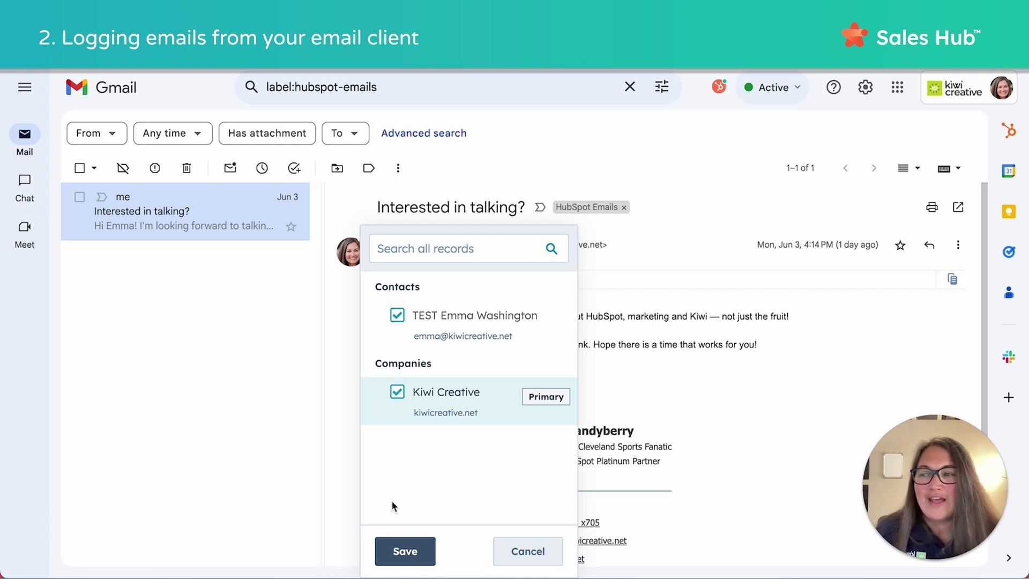
{"action": "left_click", "coordinate": [412, 554]}
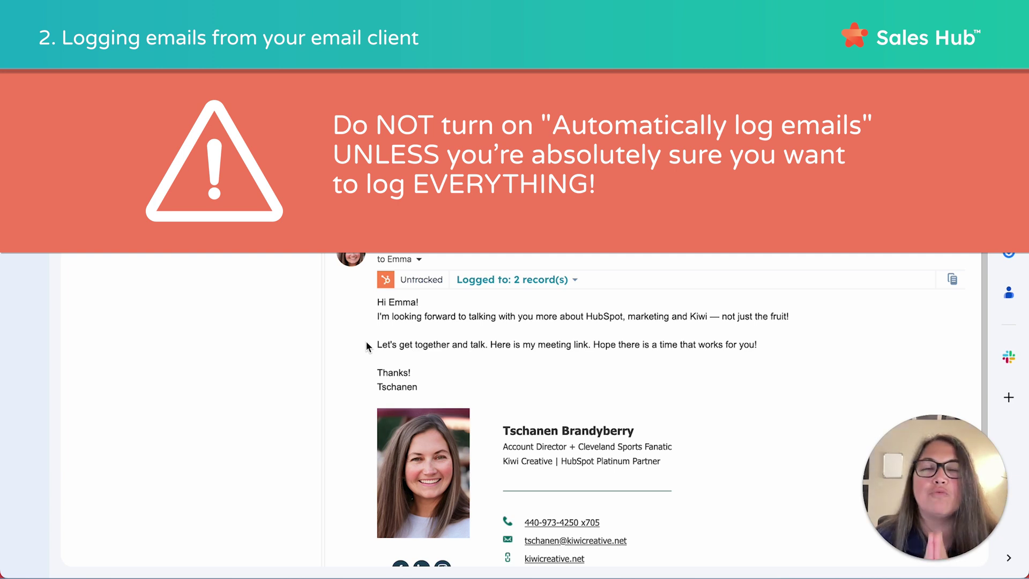
{"action": "left_click", "coordinate": [718, 87]}
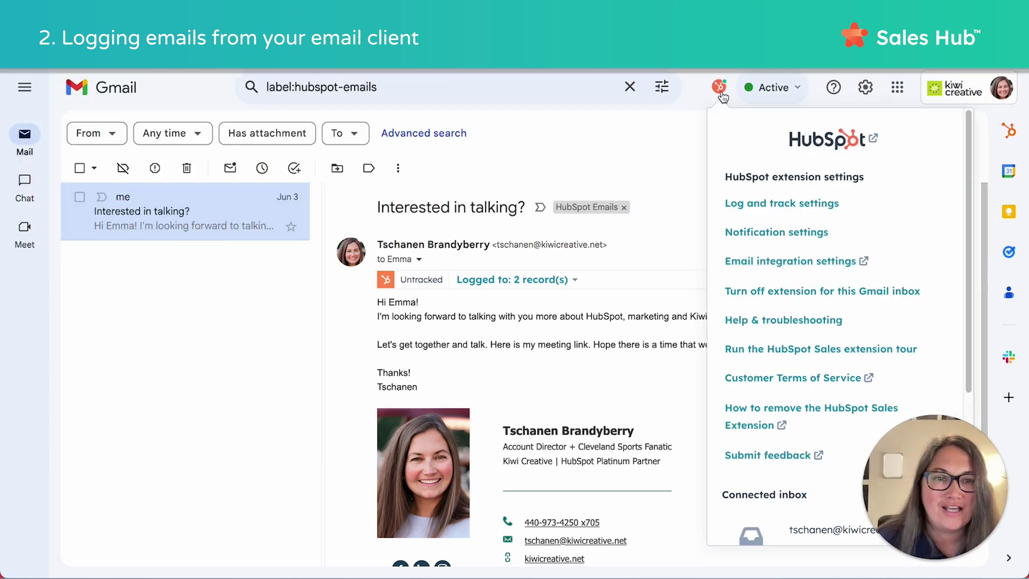
{"action": "left_click", "coordinate": [759, 207]}
{"action": "scroll", "coordinate": [769, 247], "scroll_direction": "down", "scroll_amount": 3}
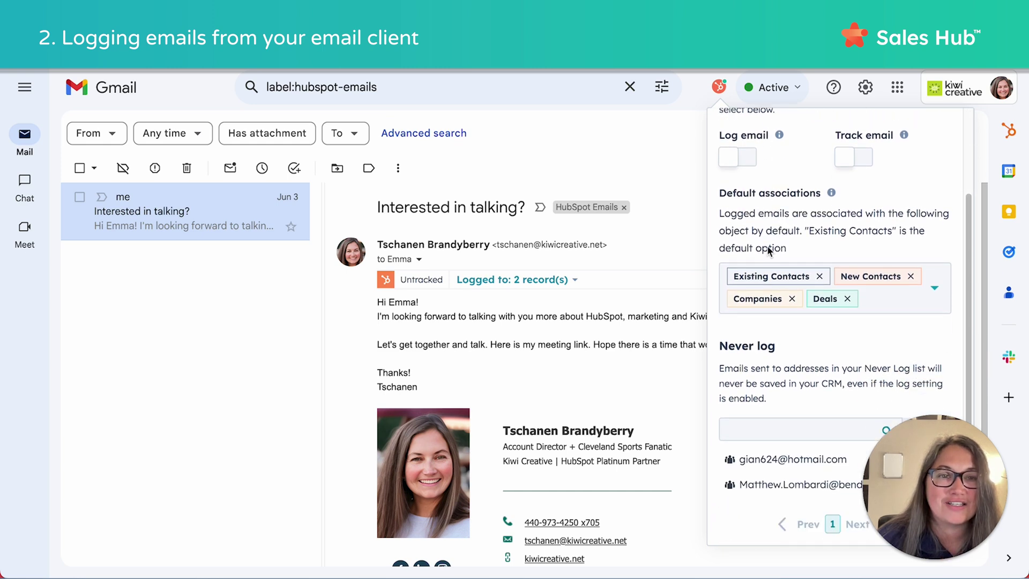
{"action": "scroll", "coordinate": [777, 181], "scroll_direction": "up", "scroll_amount": 2}
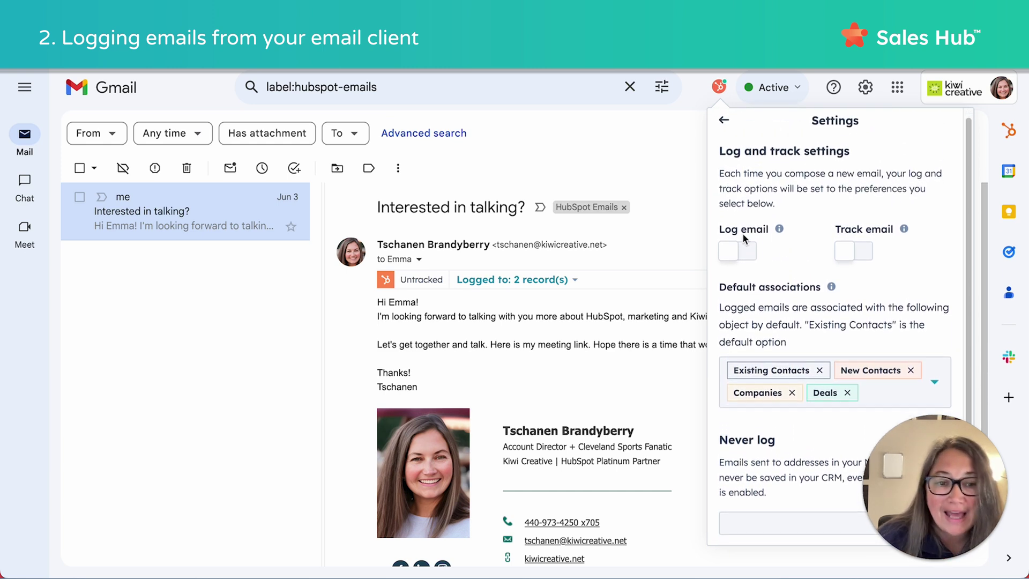
{"action": "scroll", "coordinate": [742, 233], "scroll_direction": "down", "scroll_amount": 1}
{"action": "scroll", "coordinate": [782, 212], "scroll_direction": "up", "scroll_amount": 1}
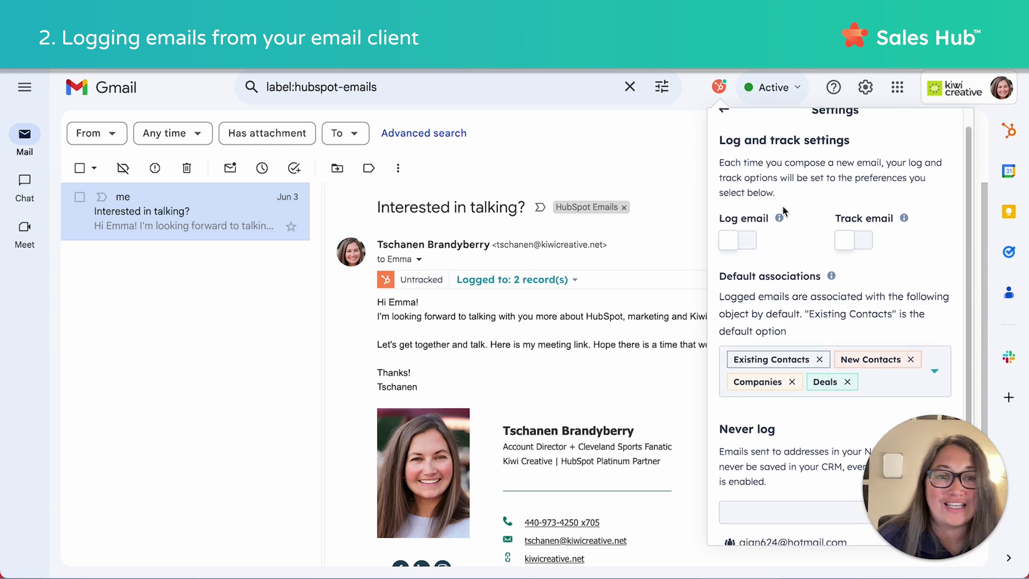
{"action": "left_click", "coordinate": [692, 173]}
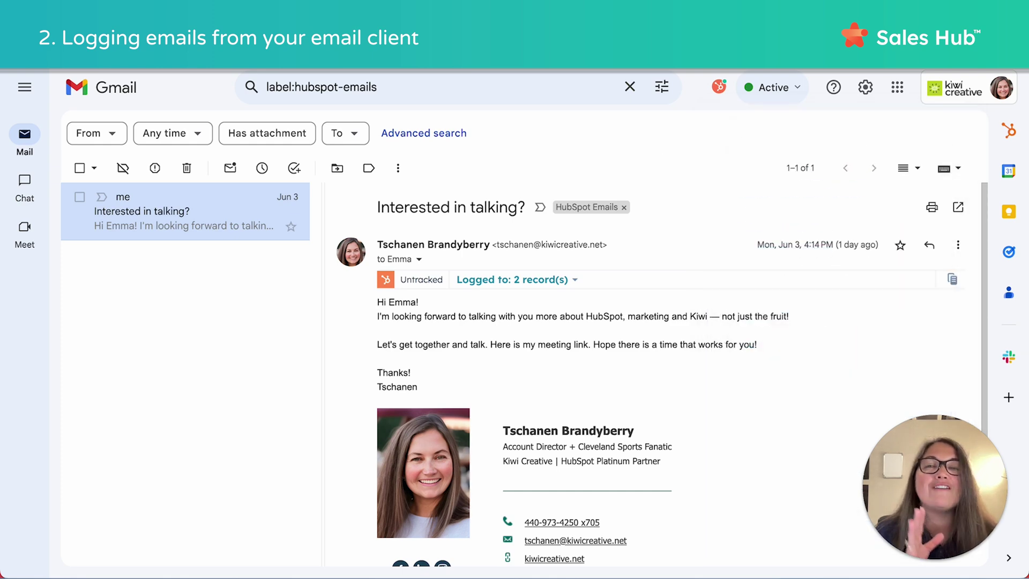
Scroll through the logged 'Interested in talking?' email in Gmail.
{"action": "scroll", "coordinate": [503, 320], "scroll_direction": "down", "scroll_amount": 1}
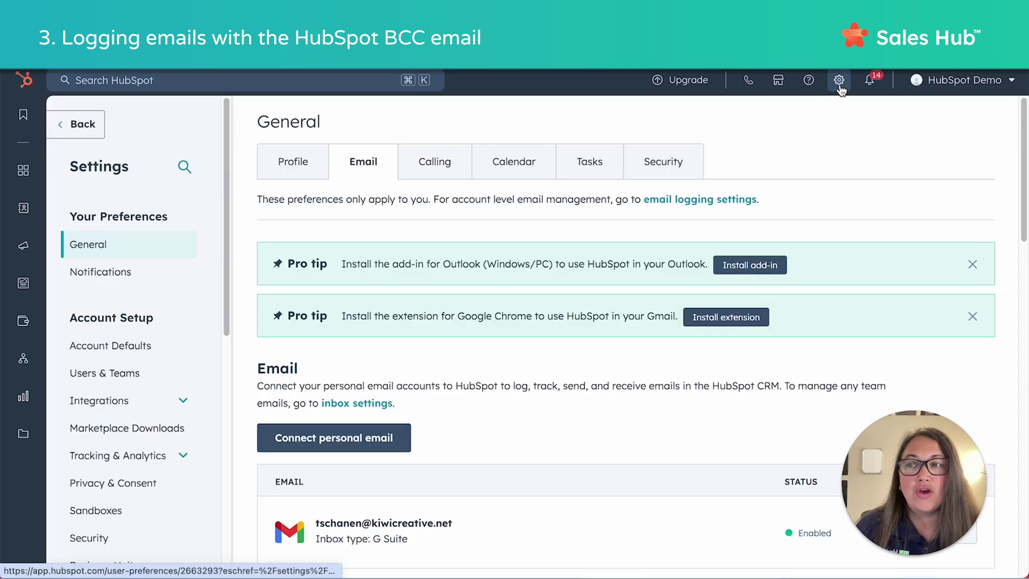
Go to the Activities email logging settings under Objects in account Settings.
{"action": "left_click", "coordinate": [839, 84]}
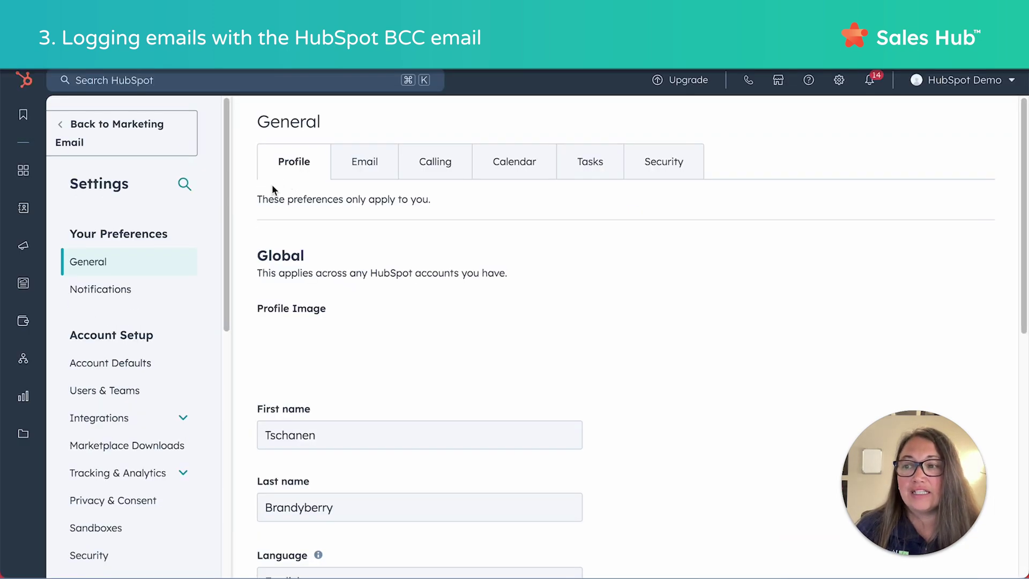
{"action": "scroll", "coordinate": [100, 332], "scroll_direction": "down", "scroll_amount": 3}
{"action": "scroll", "coordinate": [105, 329], "scroll_direction": "down", "scroll_amount": 6}
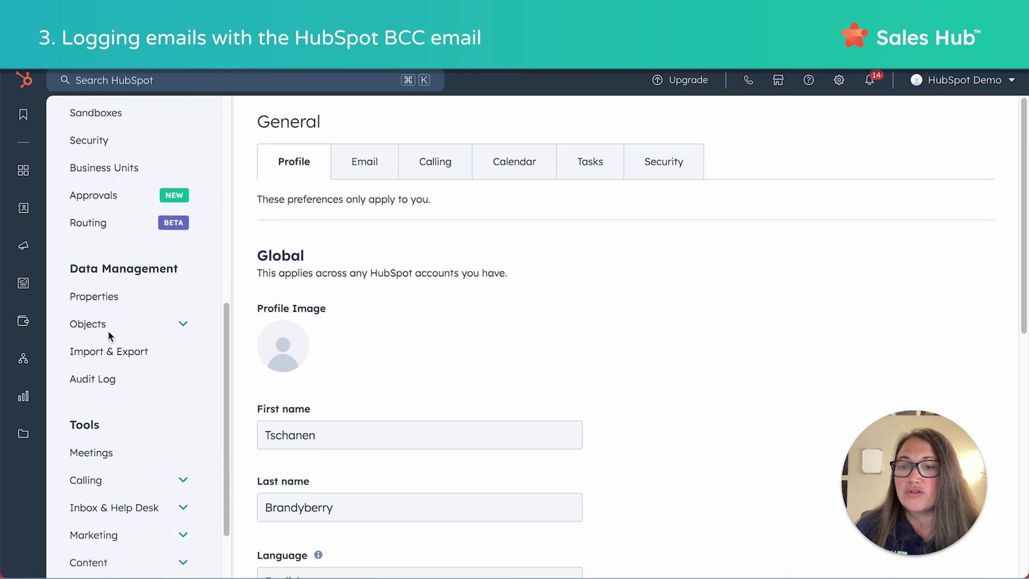
{"action": "left_click", "coordinate": [104, 321]}
{"action": "scroll", "coordinate": [99, 410], "scroll_direction": "down", "scroll_amount": 5}
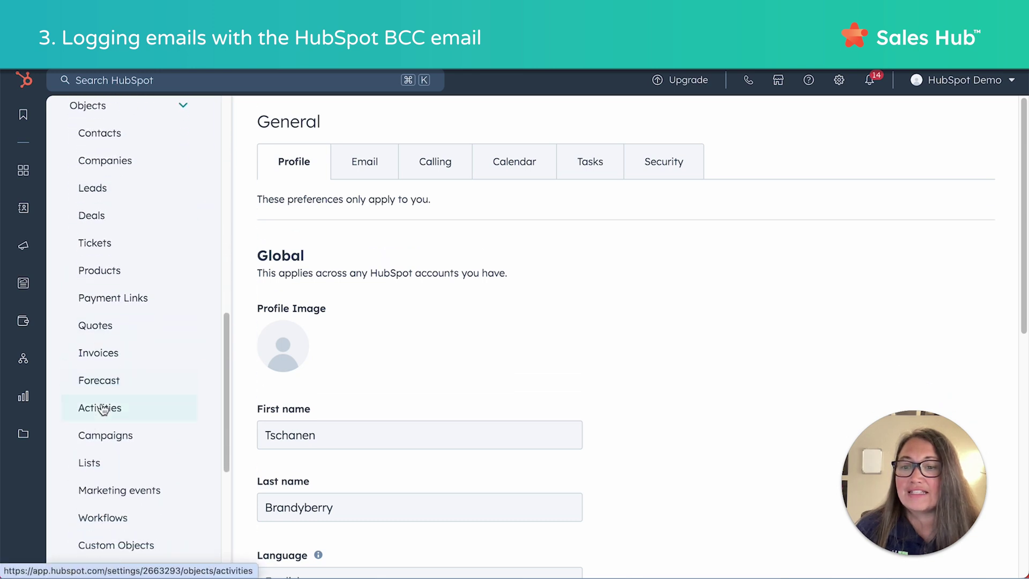
{"action": "left_click", "coordinate": [101, 414]}
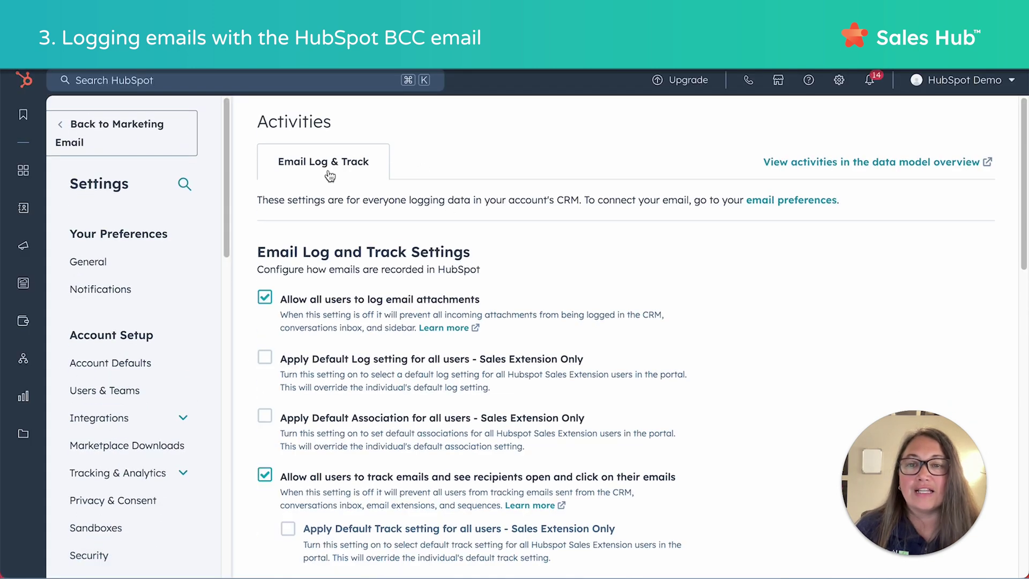
Copy the BCC Address (Outgoing) from the Manual Logging section.
{"action": "scroll", "coordinate": [339, 250], "scroll_direction": "down", "scroll_amount": 1}
{"action": "scroll", "coordinate": [338, 250], "scroll_direction": "up", "scroll_amount": 1}
{"action": "scroll", "coordinate": [340, 246], "scroll_direction": "down", "scroll_amount": 3}
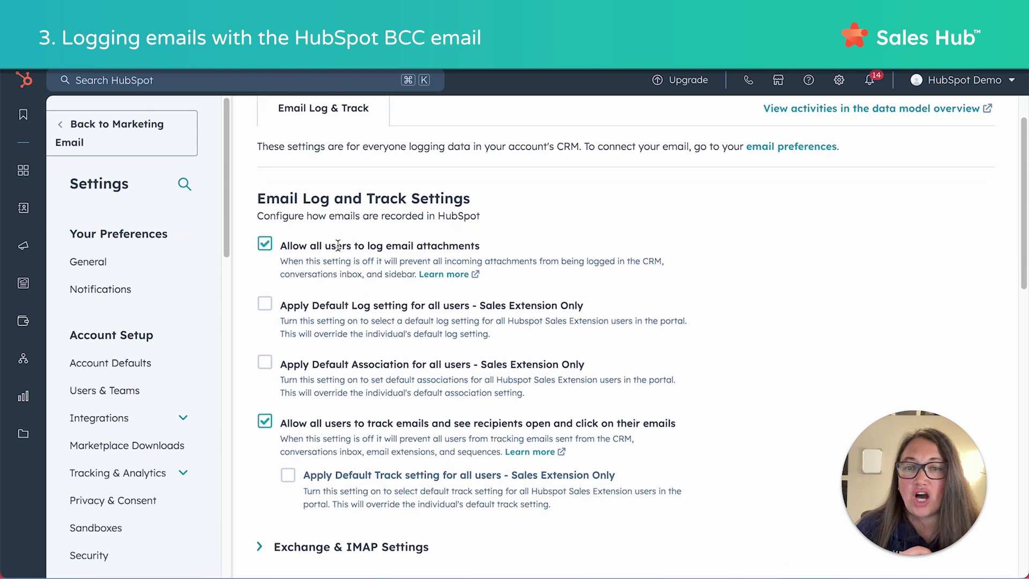
{"action": "scroll", "coordinate": [352, 252], "scroll_direction": "down", "scroll_amount": 10}
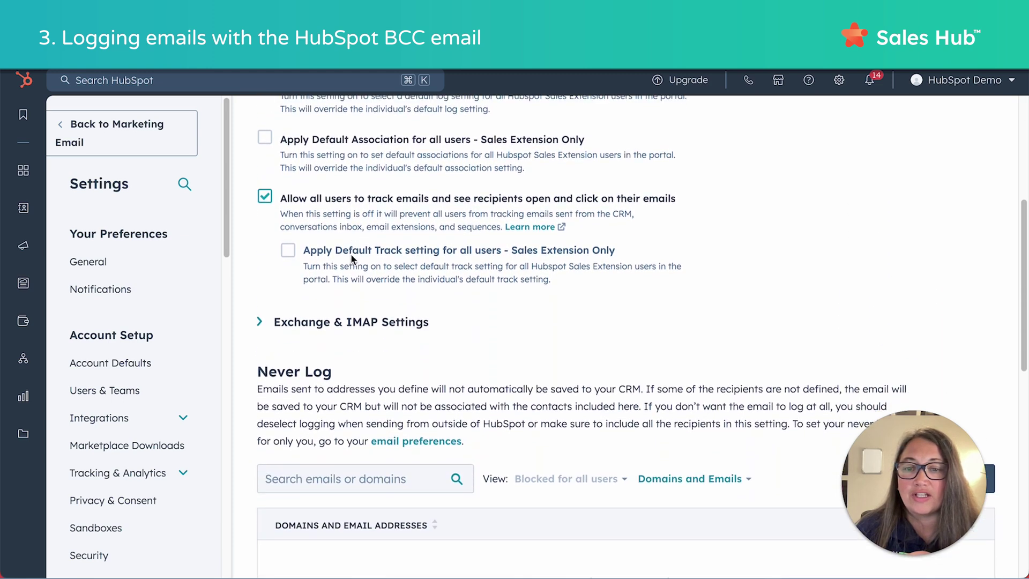
{"action": "scroll", "coordinate": [352, 257], "scroll_direction": "down", "scroll_amount": 5}
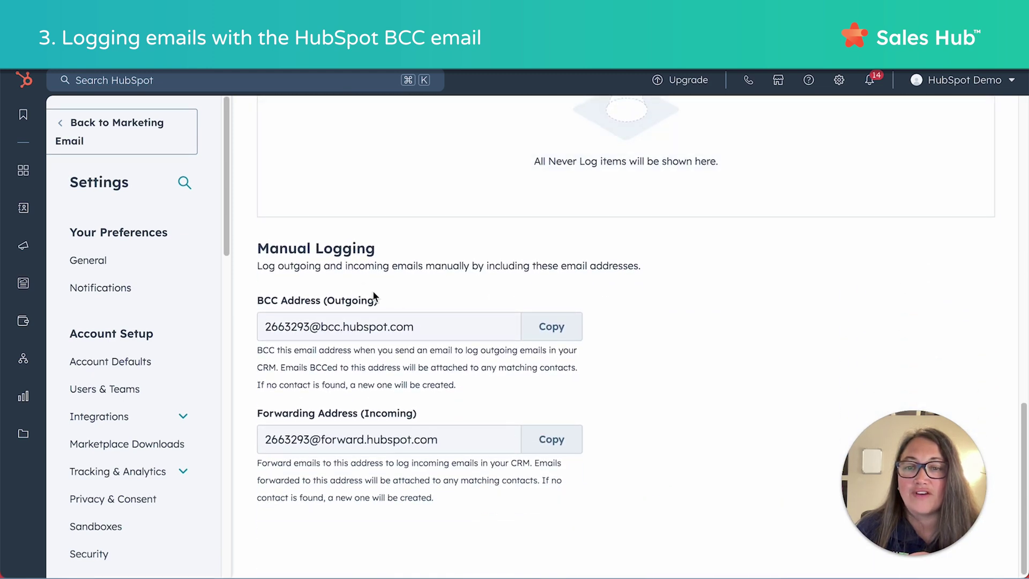
{"action": "left_click", "coordinate": [551, 328]}
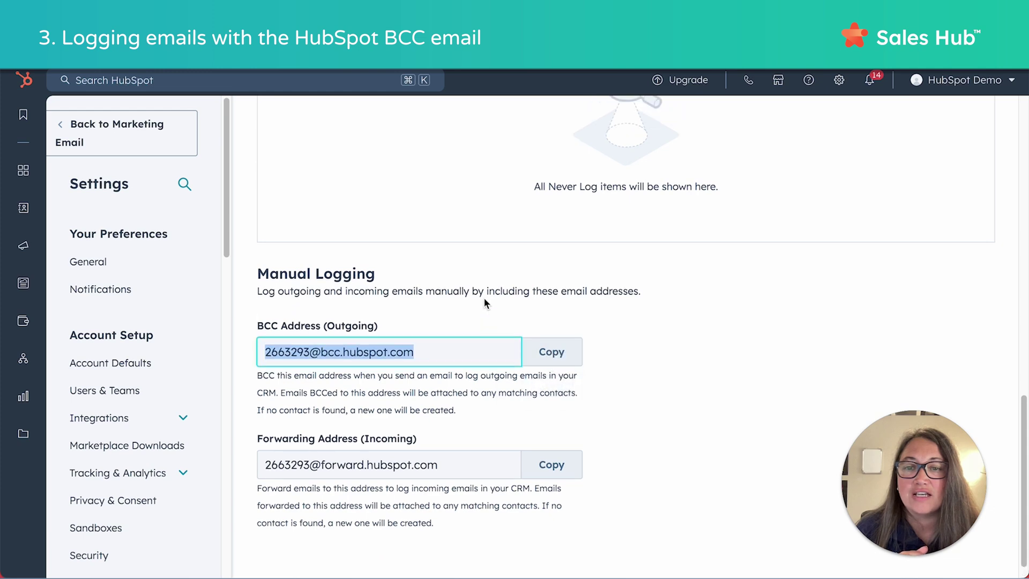
{"action": "scroll", "coordinate": [483, 297], "scroll_direction": "up", "scroll_amount": 10}
{"action": "scroll", "coordinate": [408, 182], "scroll_direction": "up", "scroll_amount": 2}
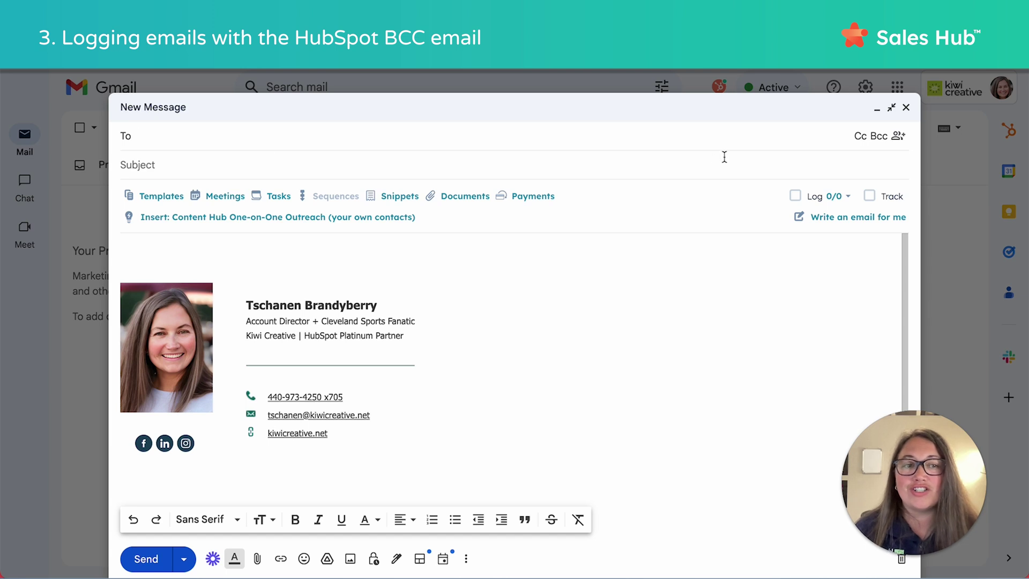
Paste the copied HubSpot BCC logging address onto the Bcc line, then remove the chip.
{"action": "left_click", "coordinate": [879, 137]}
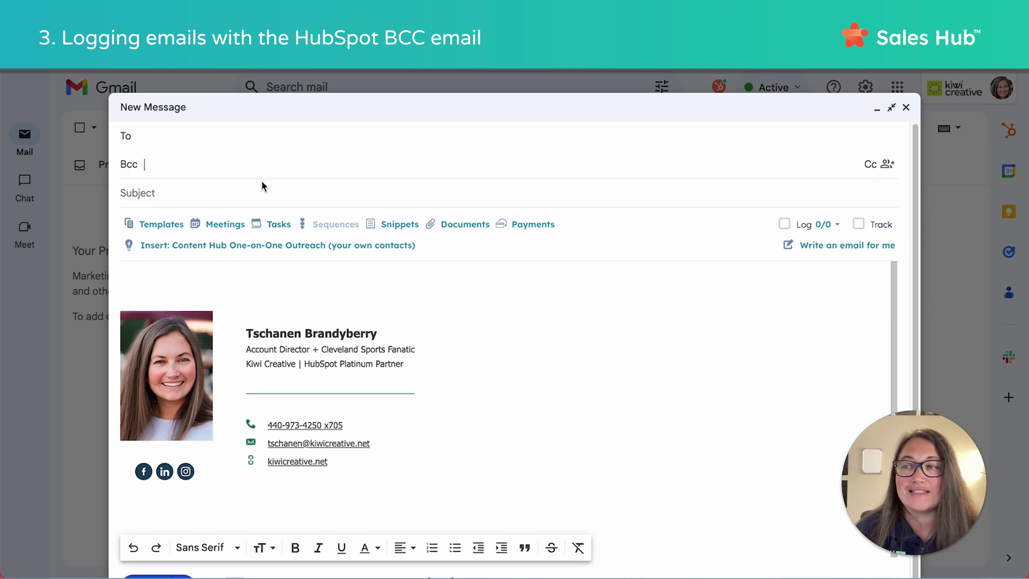
{"action": "key", "text": "ctrl+v"}
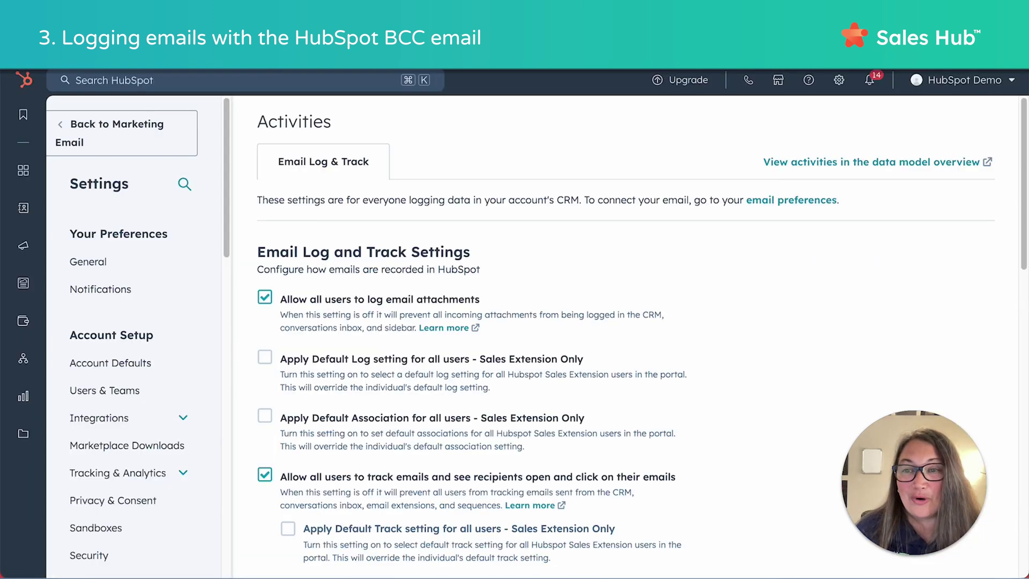
{"action": "scroll", "coordinate": [471, 395], "scroll_direction": "down", "scroll_amount": 20}
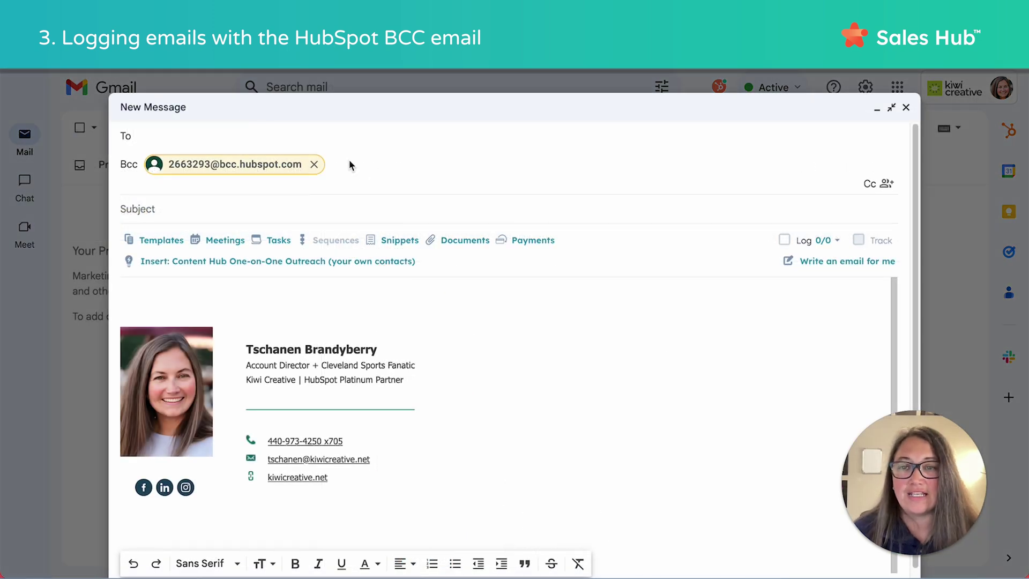
{"action": "left_click", "coordinate": [314, 165]}
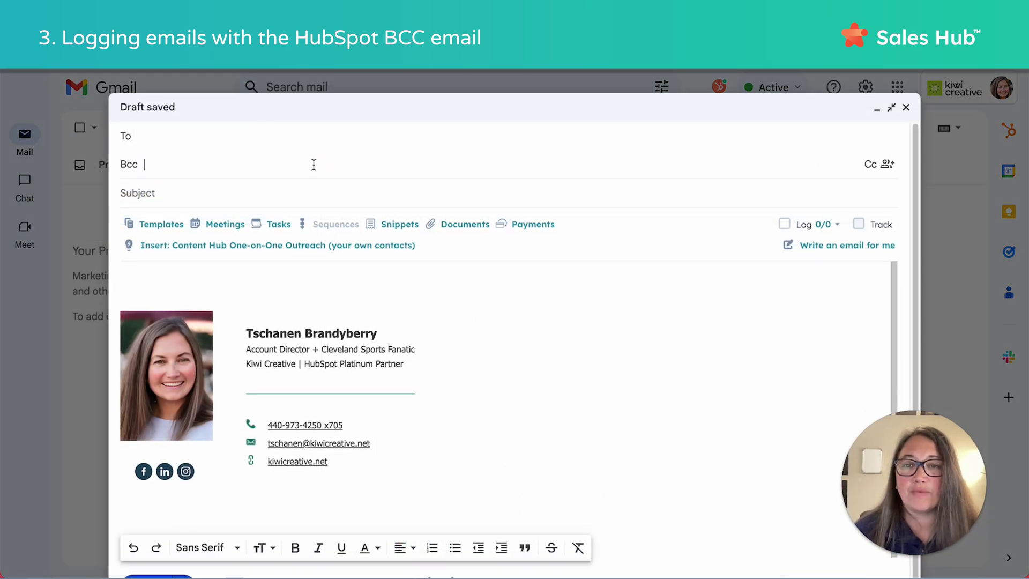
Address the draft to the test contact picked from the suggestions.
{"action": "left_click", "coordinate": [225, 134]}
{"action": "type", "text": "emma"}
{"action": "key", "text": "Return"}
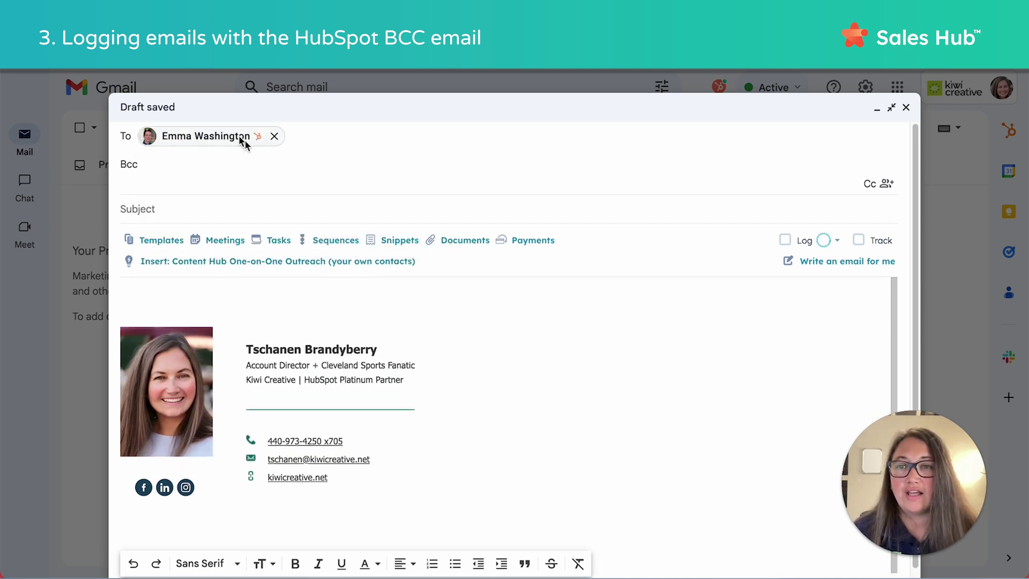
{"action": "left_click", "coordinate": [657, 161]}
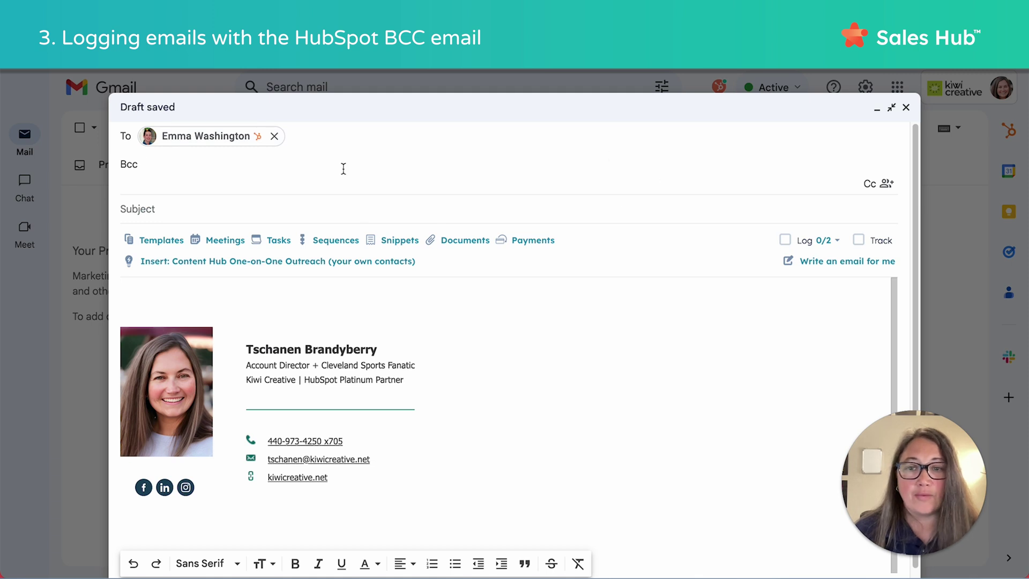
{"action": "left_click", "coordinate": [369, 296]}
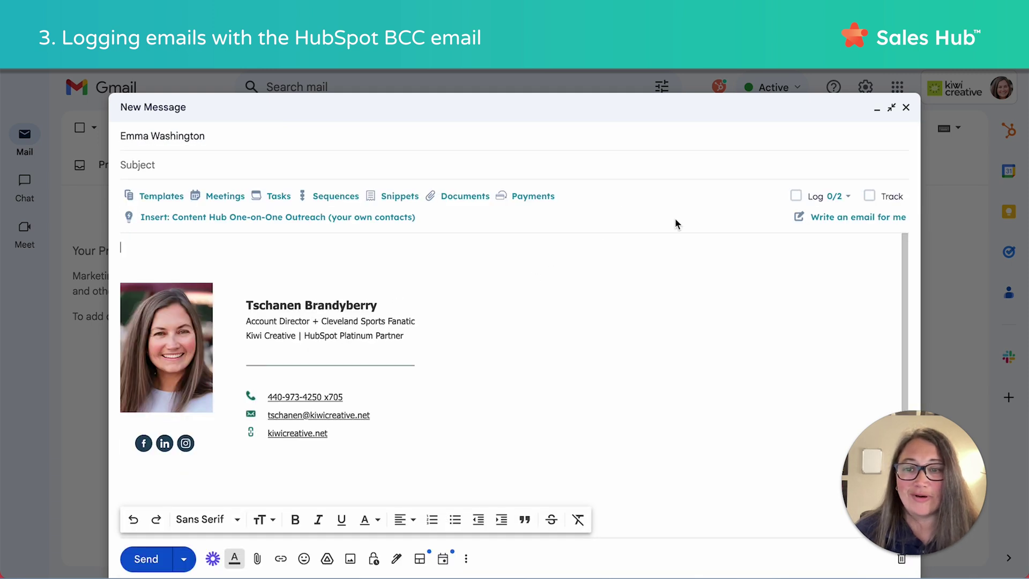
Enable HubSpot logging and check it logs to the contact and Kiwi Creative.
{"action": "left_click", "coordinate": [816, 200]}
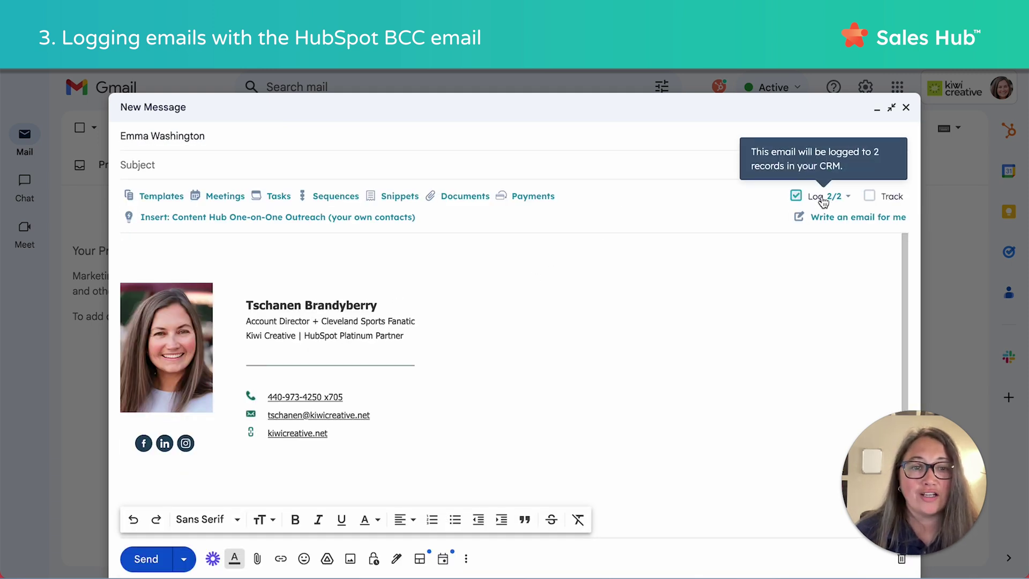
{"action": "left_click", "coordinate": [847, 197]}
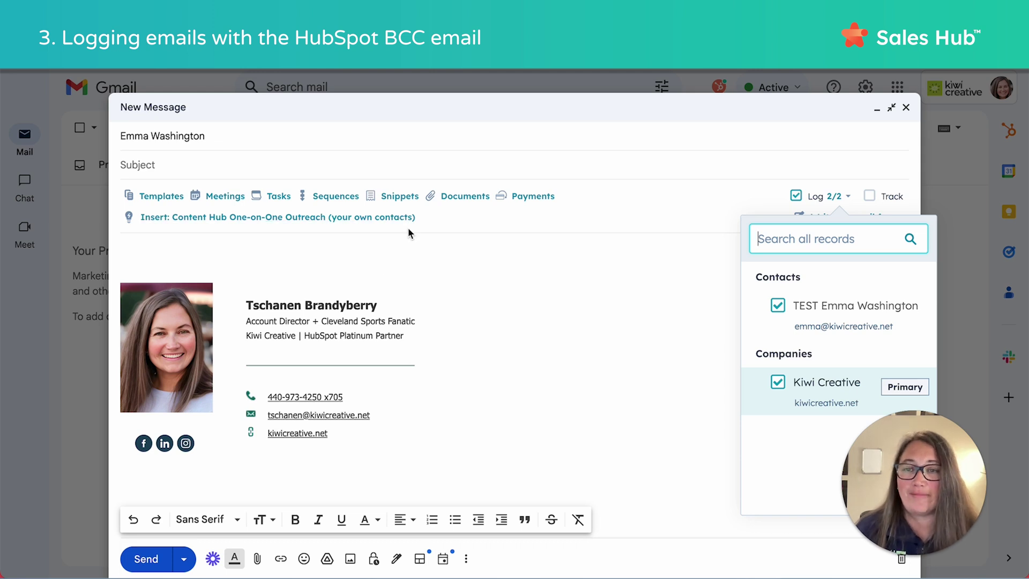
{"action": "left_click", "coordinate": [692, 124]}
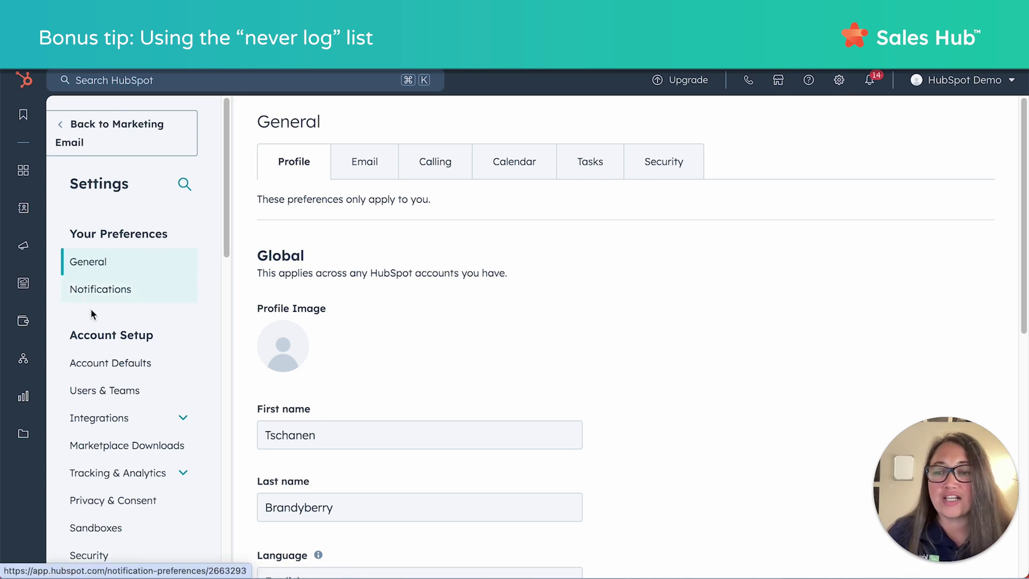
In Email Log & Track settings, open the Never Log 'Add emails or domains' form.
{"action": "scroll", "coordinate": [145, 353], "scroll_direction": "down", "scroll_amount": 5}
{"action": "scroll", "coordinate": [144, 356], "scroll_direction": "down", "scroll_amount": 7}
{"action": "scroll", "coordinate": [154, 191], "scroll_direction": "up", "scroll_amount": 2}
{"action": "scroll", "coordinate": [98, 416], "scroll_direction": "down", "scroll_amount": 1}
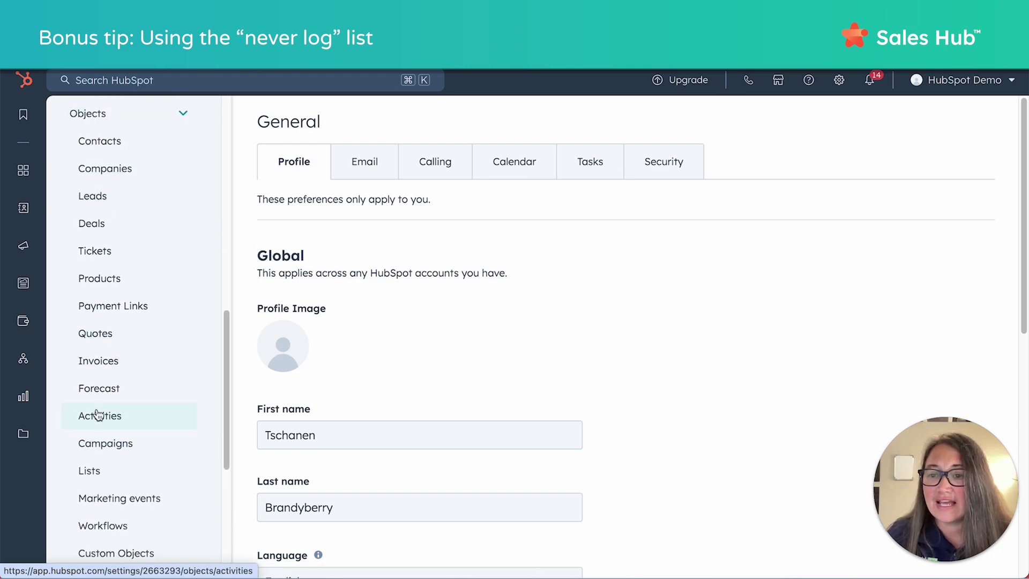
{"action": "left_click", "coordinate": [98, 415]}
{"action": "scroll", "coordinate": [476, 425], "scroll_direction": "down", "scroll_amount": 8}
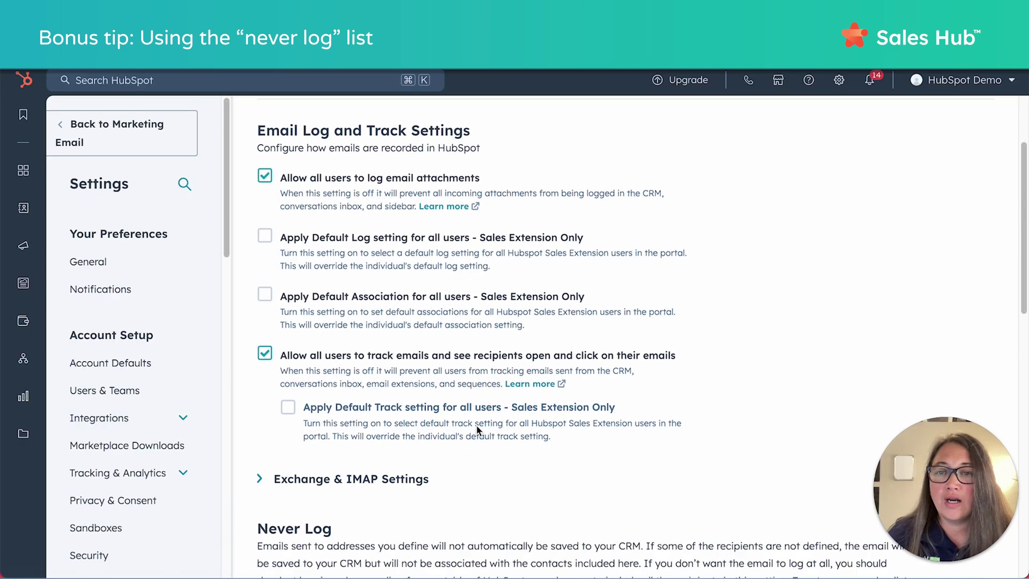
{"action": "scroll", "coordinate": [476, 424], "scroll_direction": "down", "scroll_amount": 2}
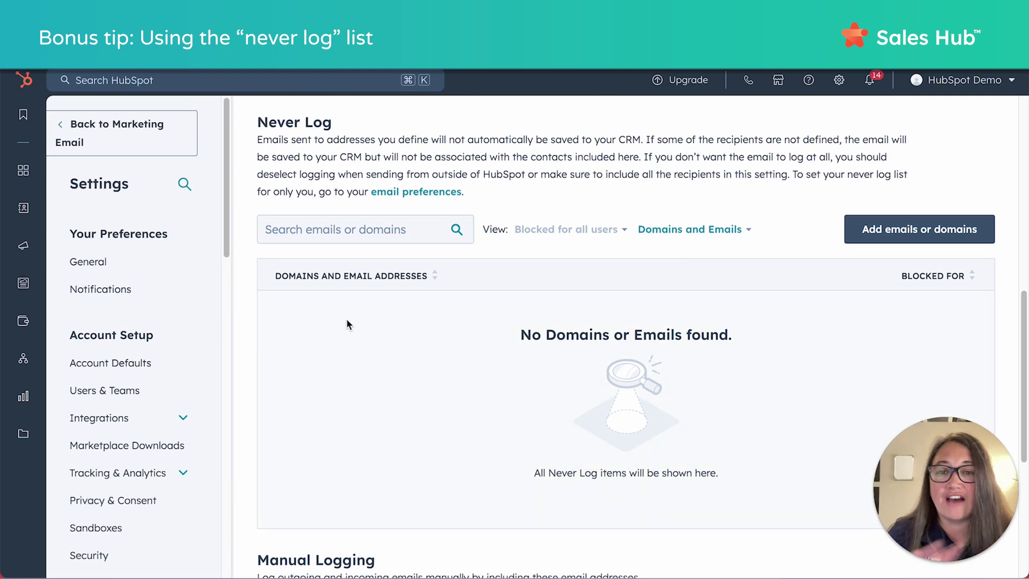
{"action": "left_click", "coordinate": [911, 229]}
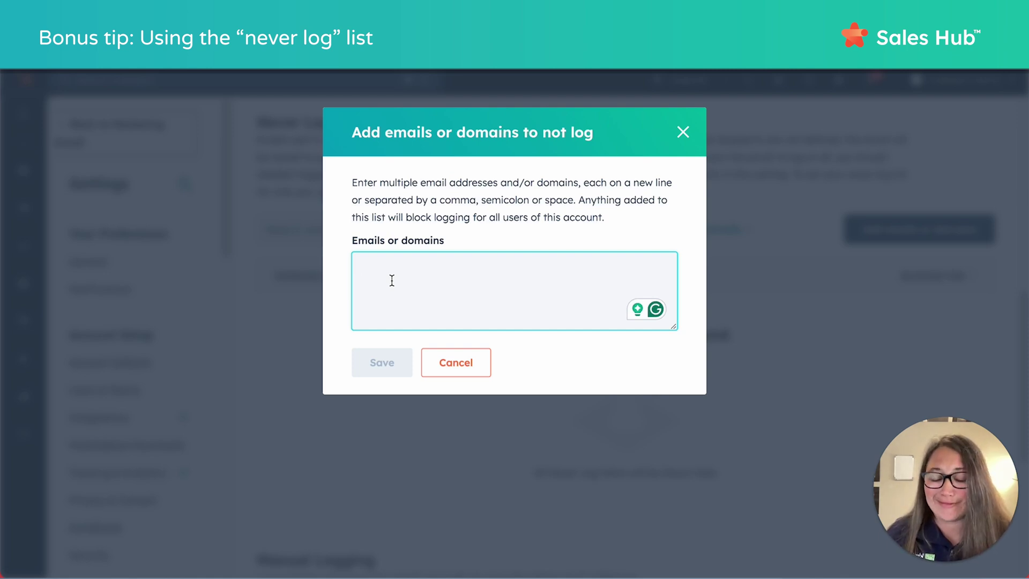
{"action": "type", "text": "*@"}
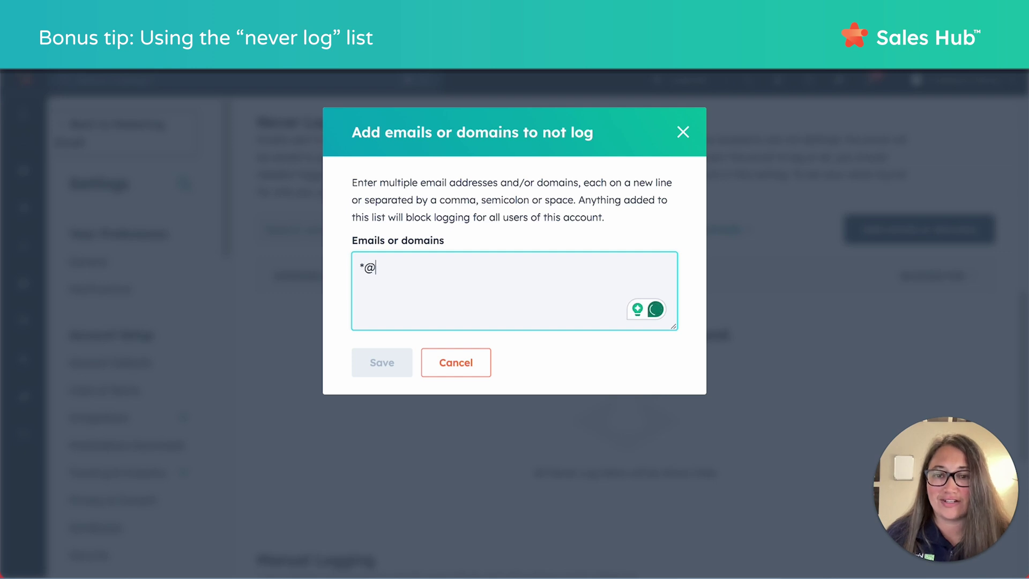
{"action": "type", "text": "acme"}
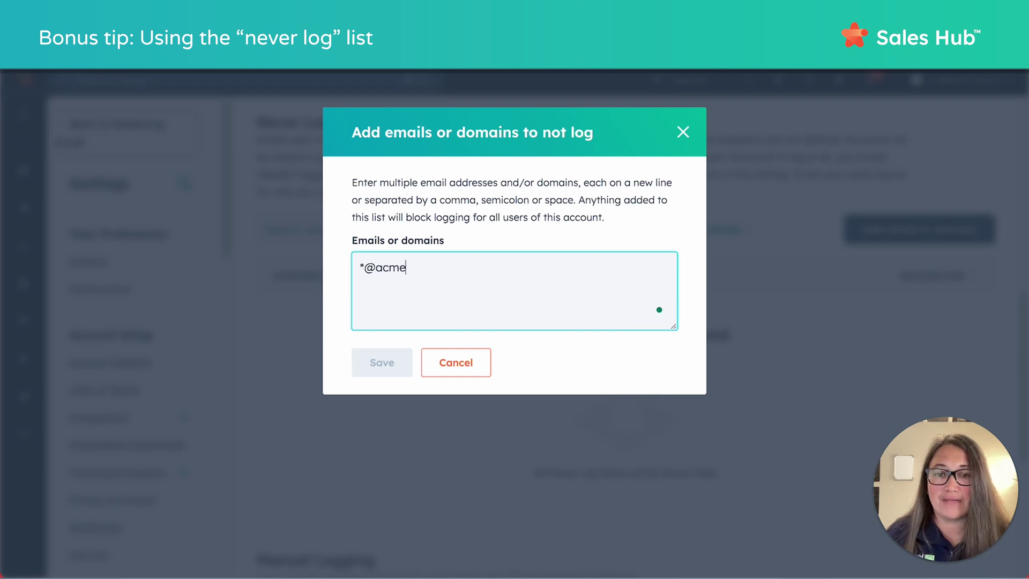
{"action": "type", "text": ".com"}
{"action": "left_click", "coordinate": [379, 363]}
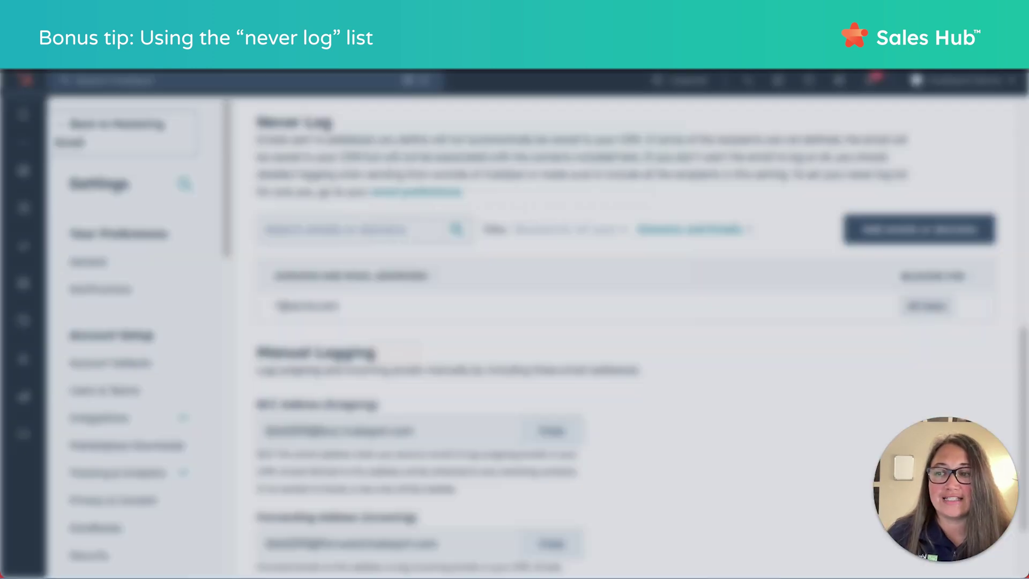
{"action": "scroll", "coordinate": [688, 376], "scroll_direction": "down", "scroll_amount": 1}
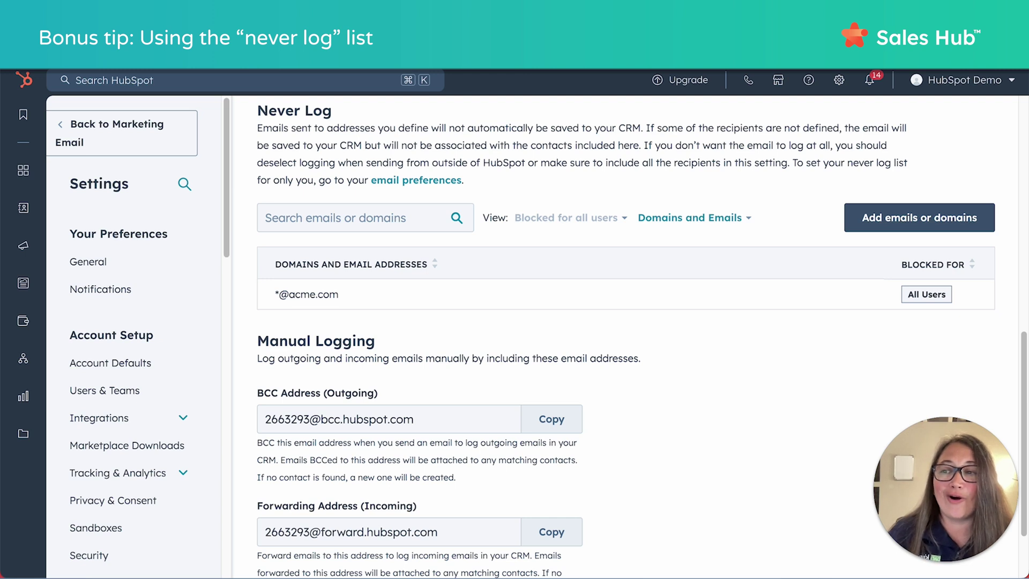
{"action": "mouse_move", "coordinate": [755, 300]}
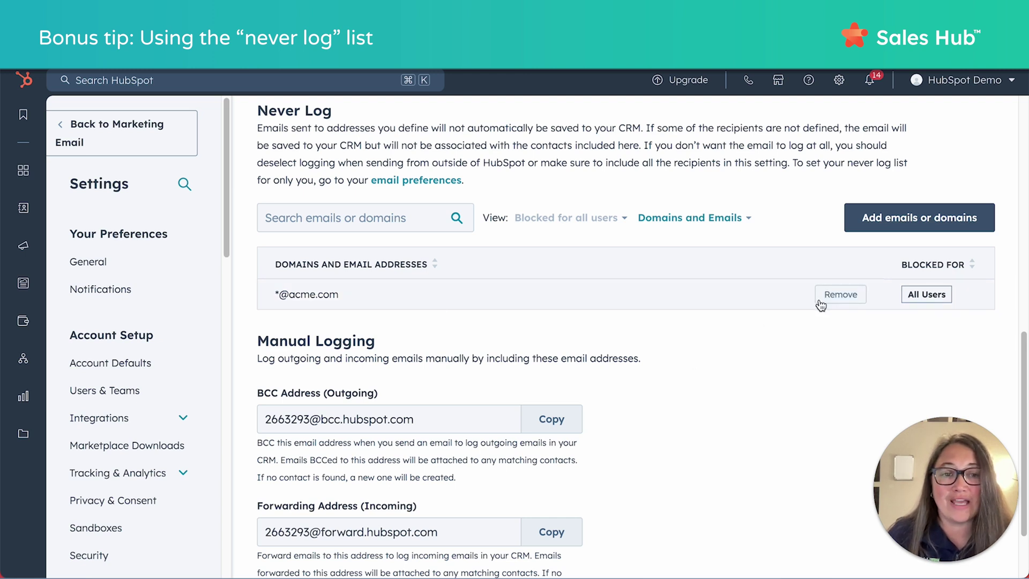
{"action": "left_click", "coordinate": [841, 294]}
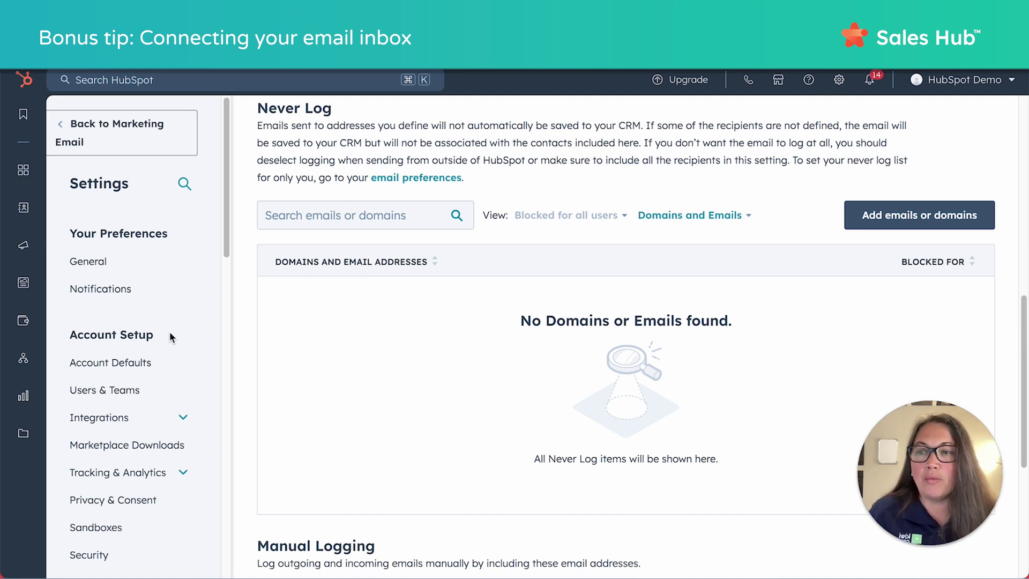
In personal Email preferences, start connecting a personal inbox.
{"action": "left_click", "coordinate": [89, 265]}
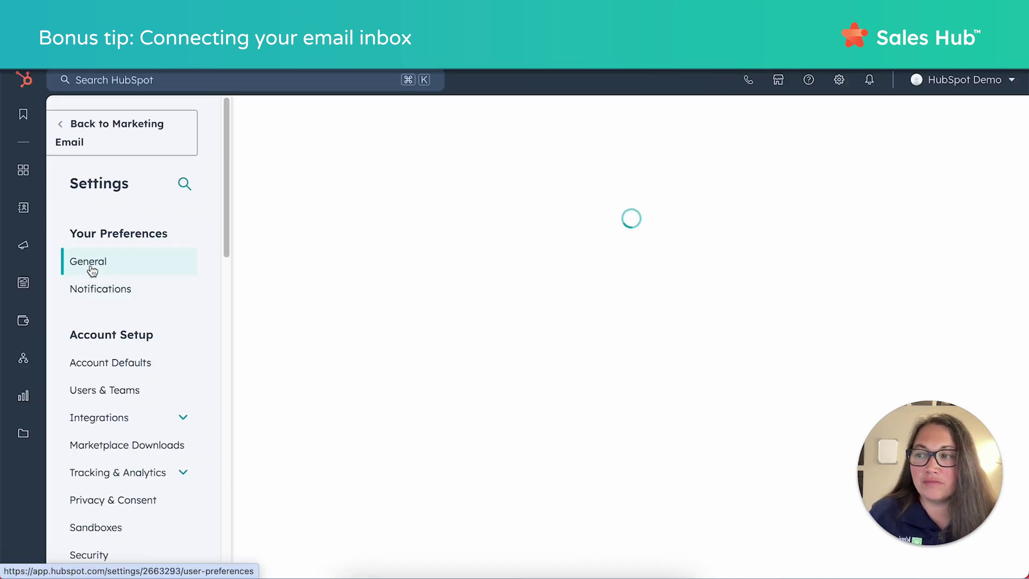
{"action": "left_click", "coordinate": [362, 163]}
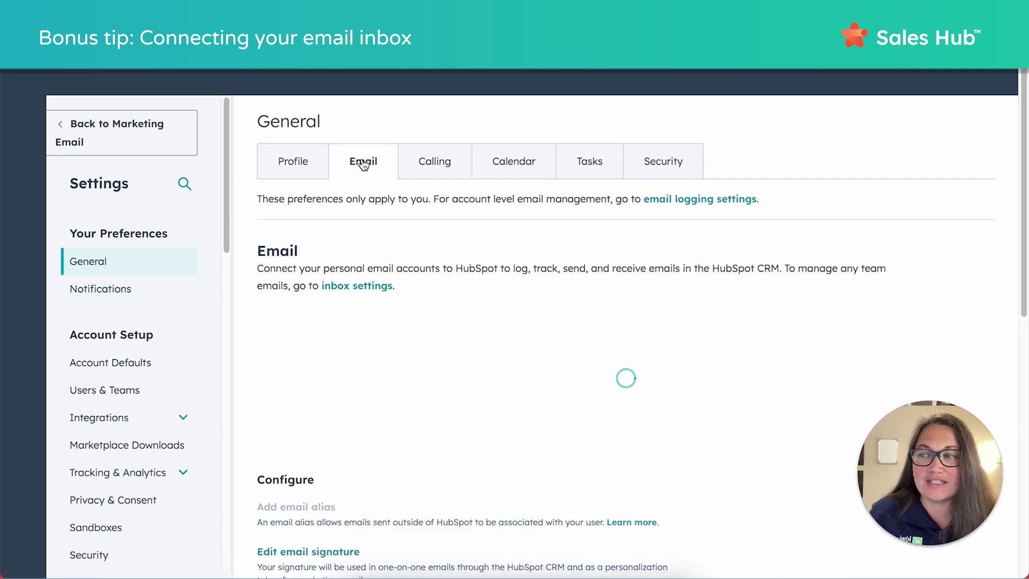
{"action": "left_click", "coordinate": [359, 325]}
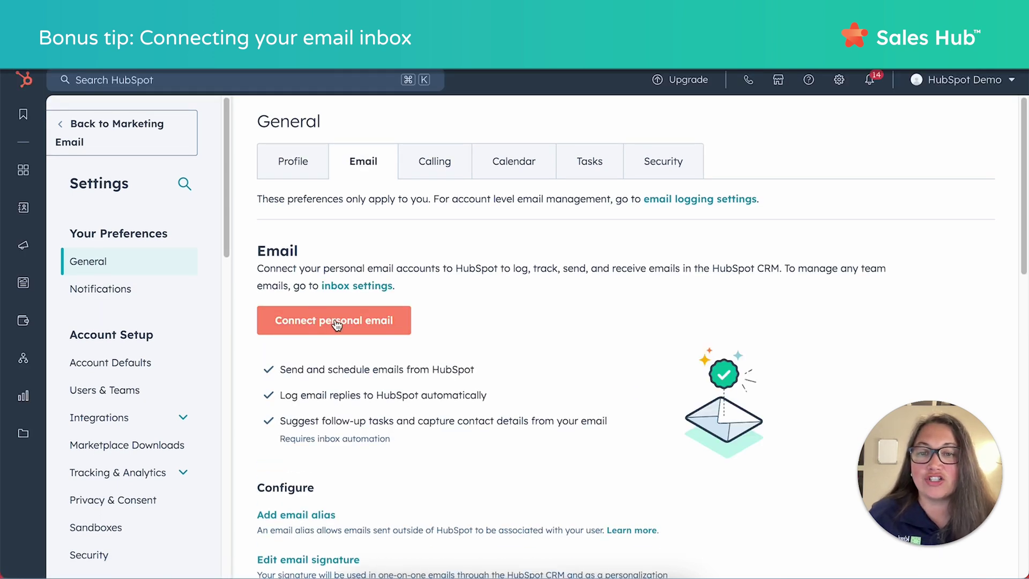
{"action": "left_click", "coordinate": [336, 326]}
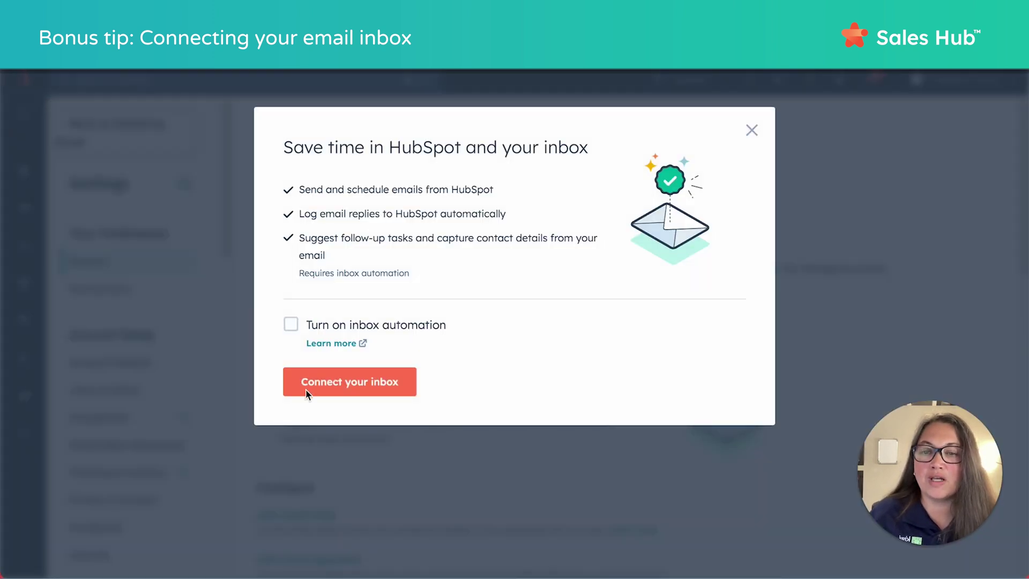
{"action": "left_click", "coordinate": [409, 381]}
Enter the user's email address and continue to the Gmail connection recommendation.
{"action": "left_click", "coordinate": [530, 200]}
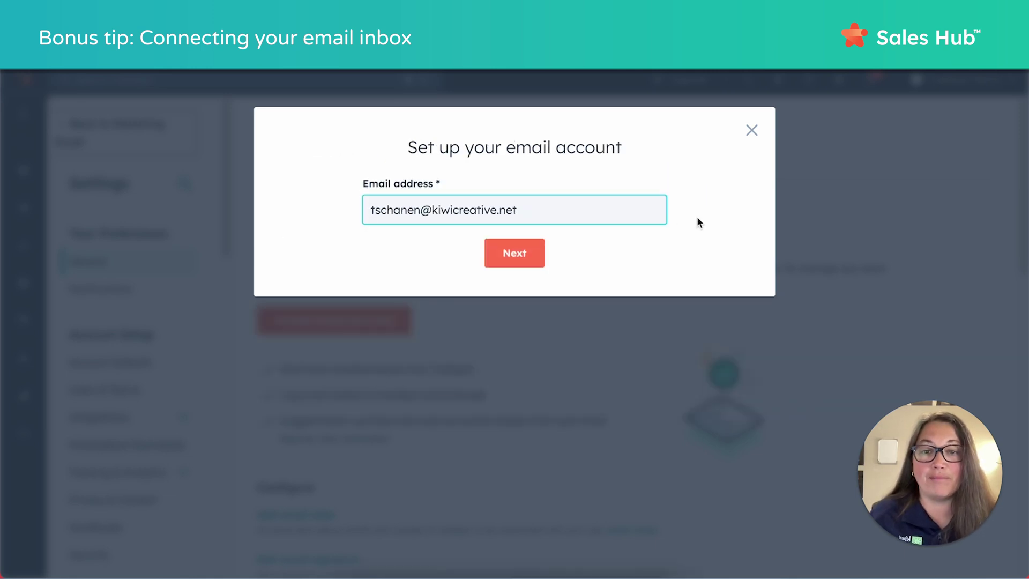
{"action": "left_click", "coordinate": [524, 258]}
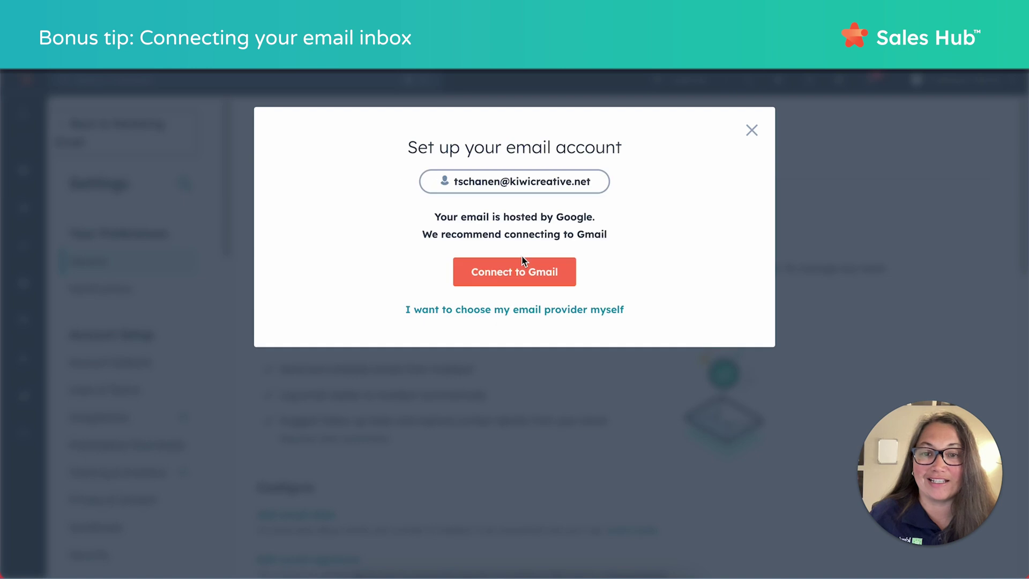